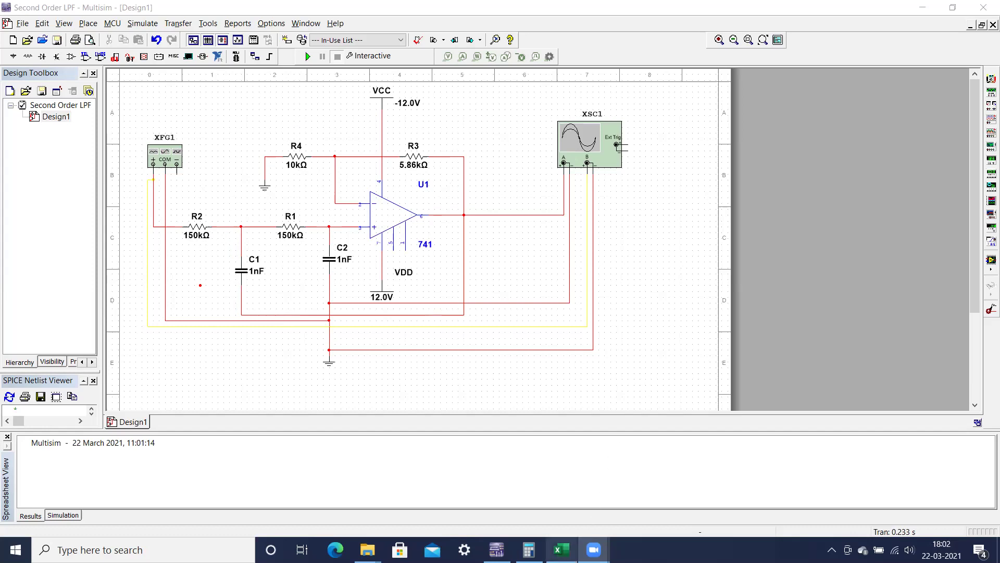
# - Switch to Excel to review the 2nd LPF sheet's formulas and frequency response table, and return to the Multisim circuit
pyautogui.click(561, 550)
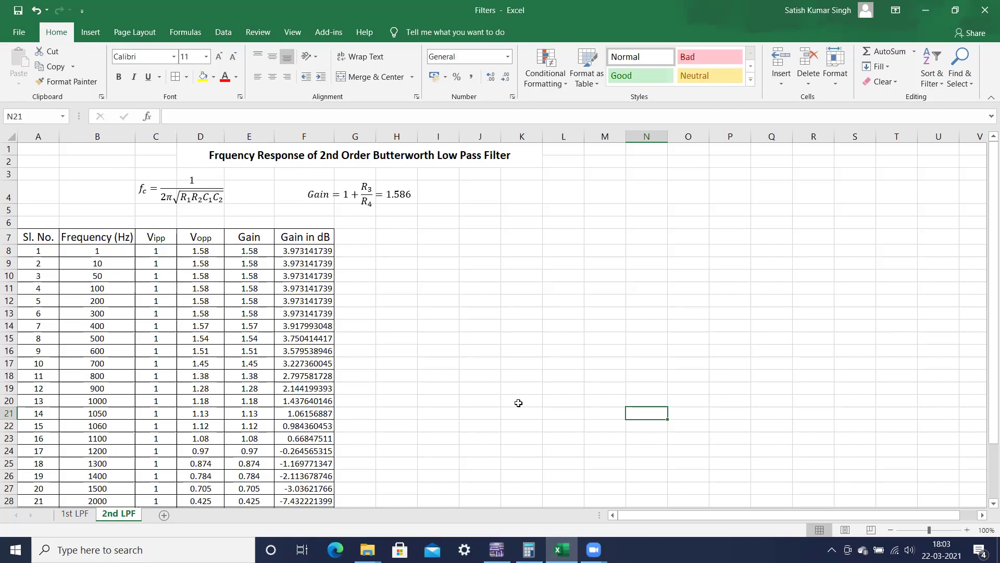
pyautogui.moveTo(497, 550)
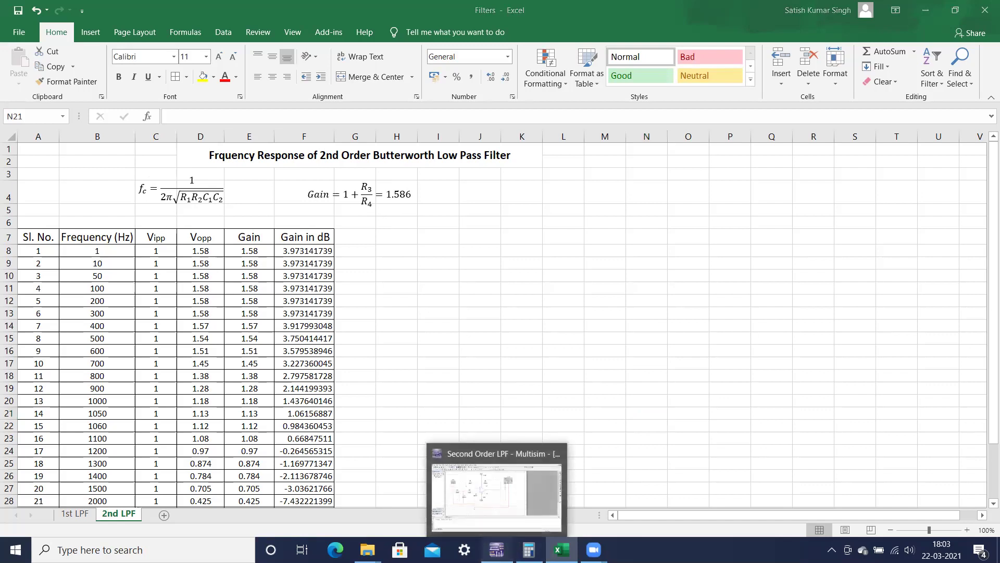
pyautogui.click(432, 477)
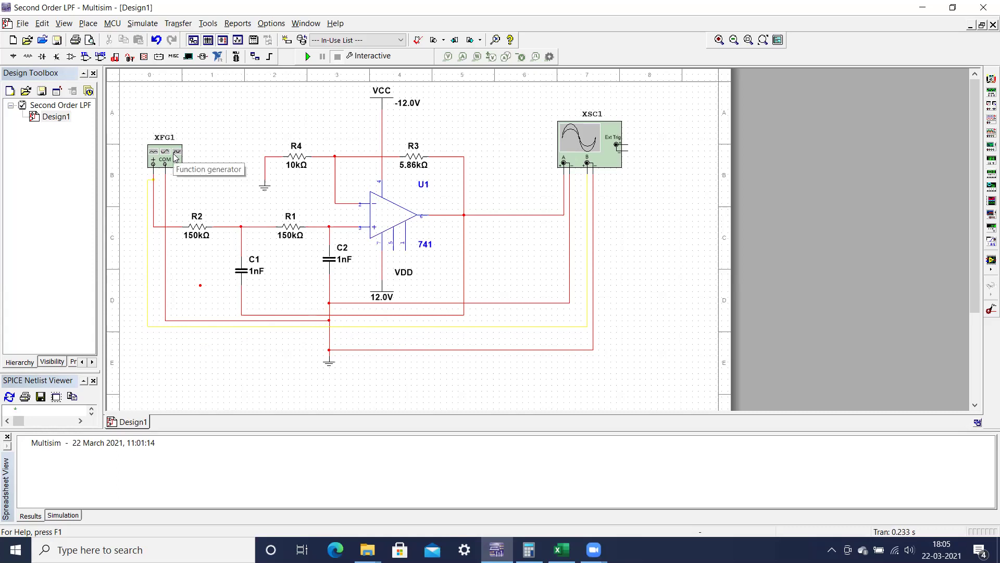
# - Open the settings of oscilloscope XSC1 and function generator XFG1 and arrange both windows beside the circuit
pyautogui.doubleClick(593, 154)
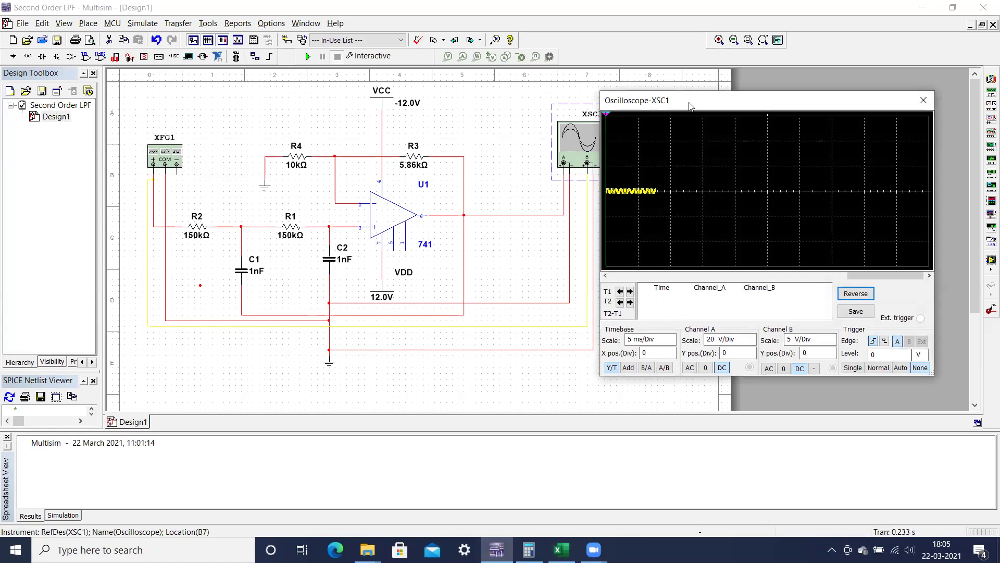
pyautogui.moveTo(692, 107); pyautogui.dragTo(743, 124)
pyautogui.doubleClick(174, 164)
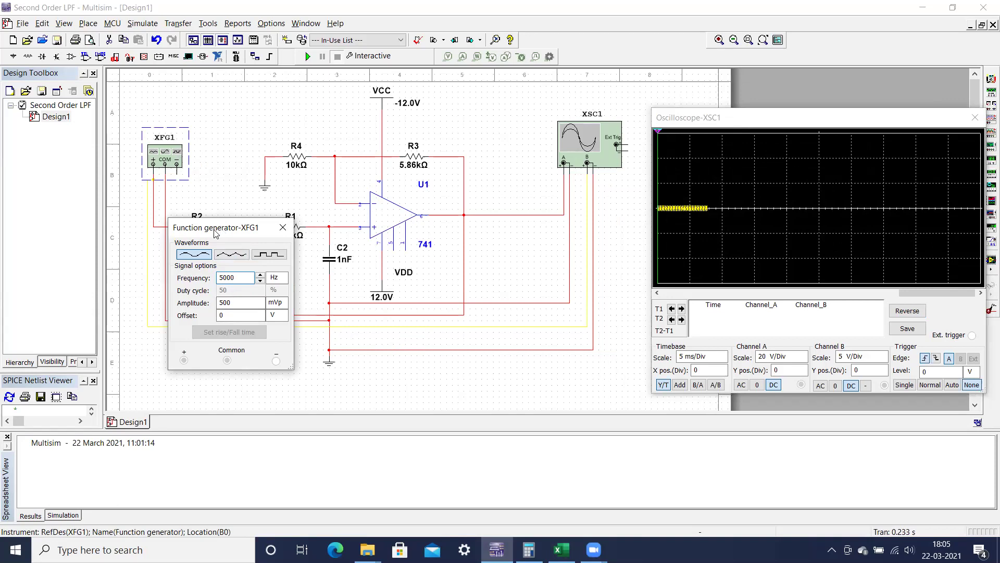
pyautogui.moveTo(216, 233); pyautogui.dragTo(176, 273)
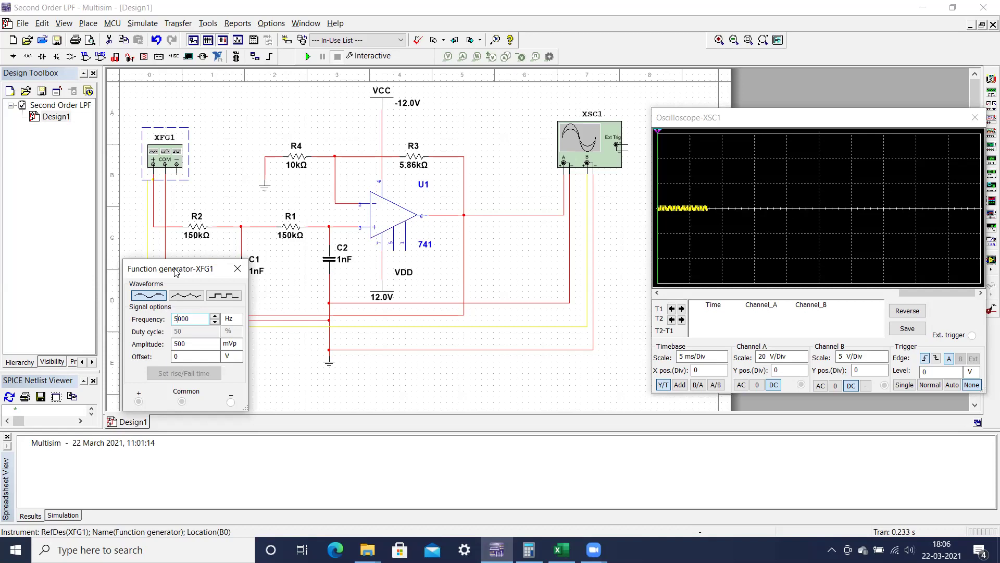
pyautogui.moveTo(176, 272); pyautogui.dragTo(156, 269)
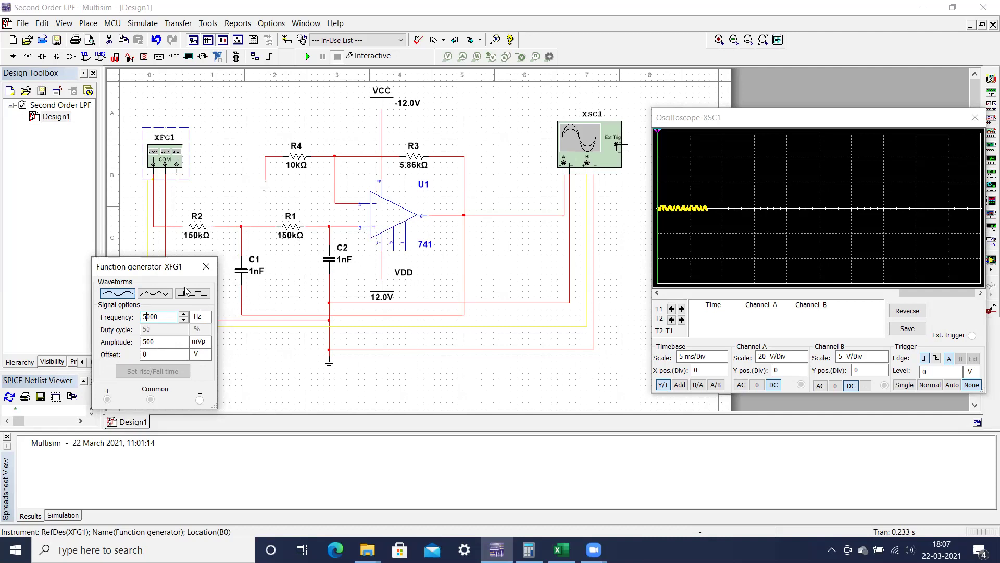
pyautogui.moveTo(160, 266); pyautogui.dragTo(143, 240)
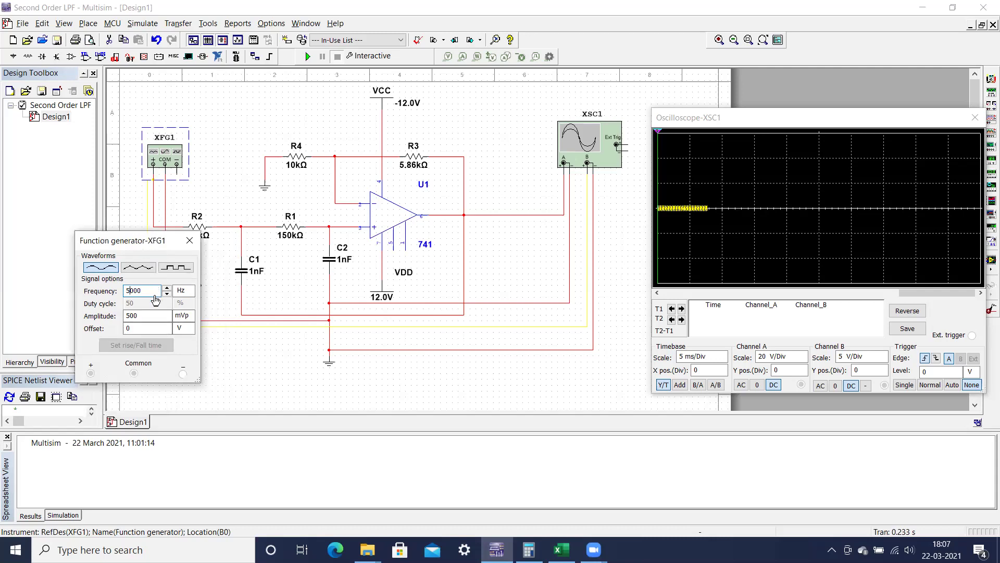
# - Set the function generator's frequency to 10 Hz and move its window clear of the filter components
pyautogui.moveTo(150, 296); pyautogui.dragTo(121, 298)
pyautogui.write('10')
pyautogui.moveTo(141, 249); pyautogui.dragTo(192, 293)
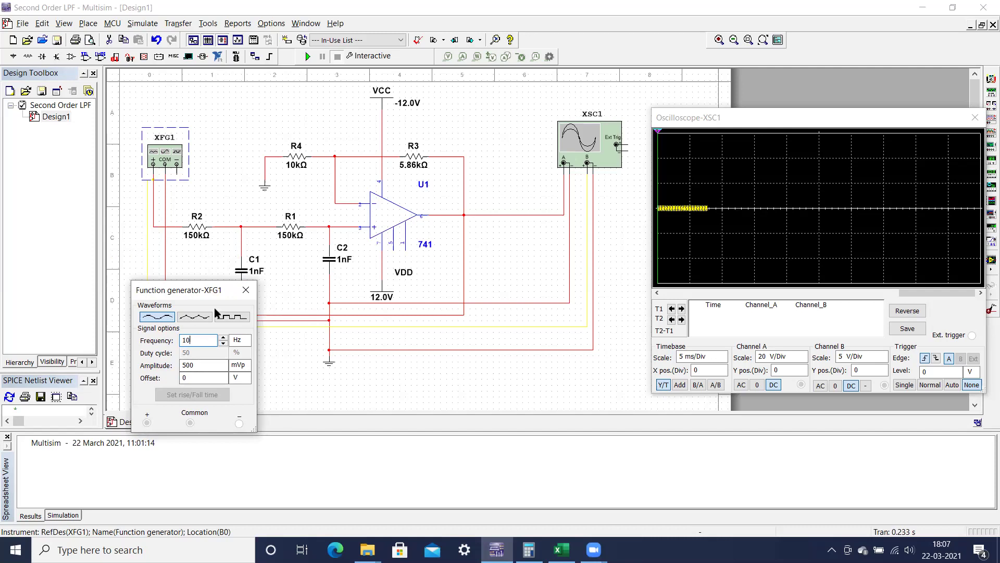
pyautogui.moveTo(198, 295); pyautogui.dragTo(167, 279)
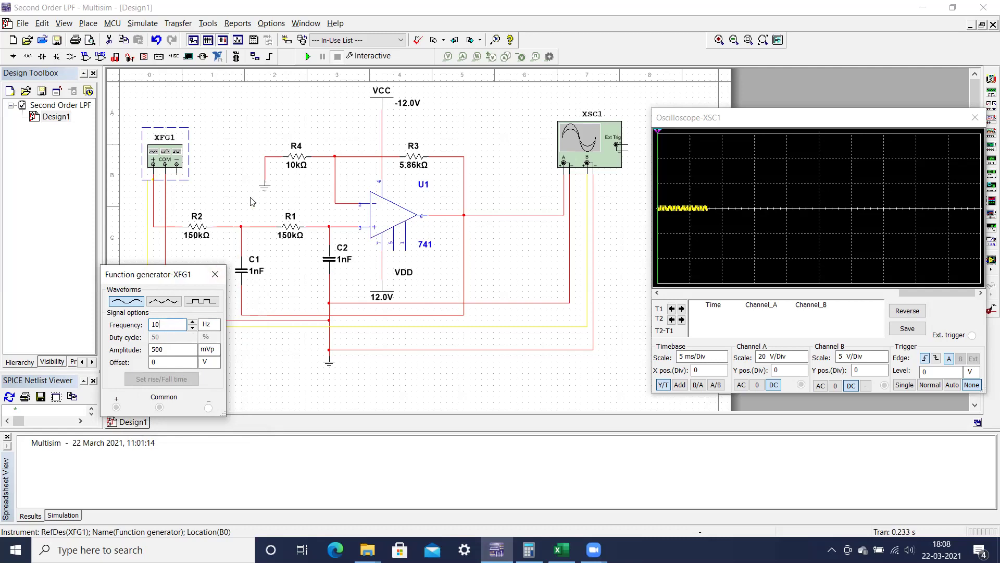
# - Start the simulation and set the oscilloscope's timebase to 20 ms/Div
pyautogui.click(308, 57)
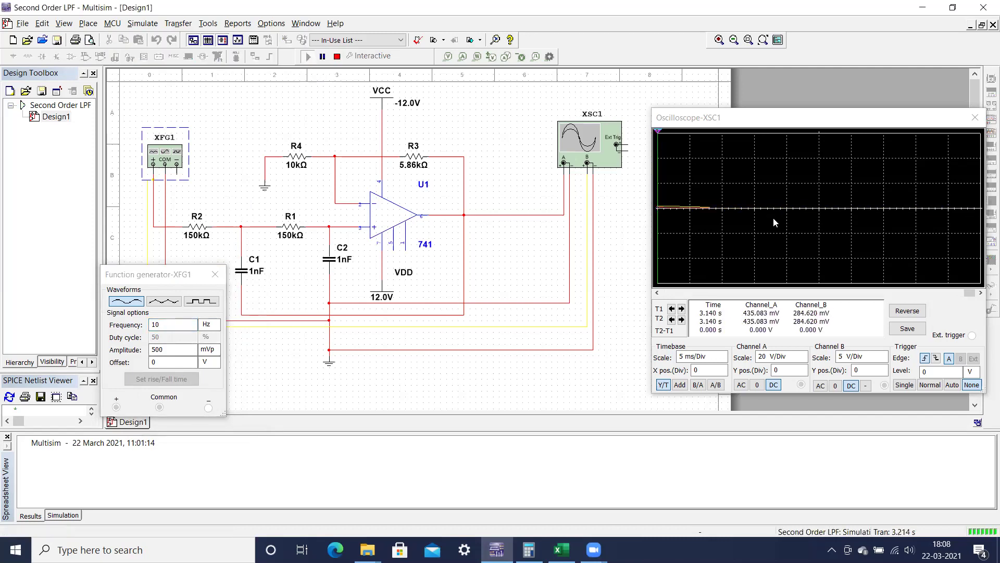
pyautogui.click(717, 357)
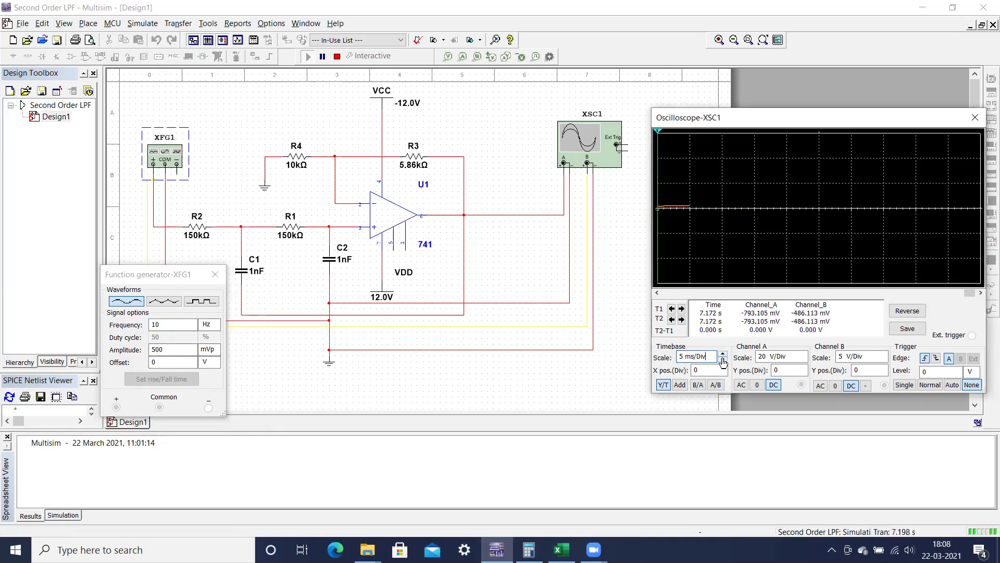
pyautogui.click(723, 357)
pyautogui.click(723, 358)
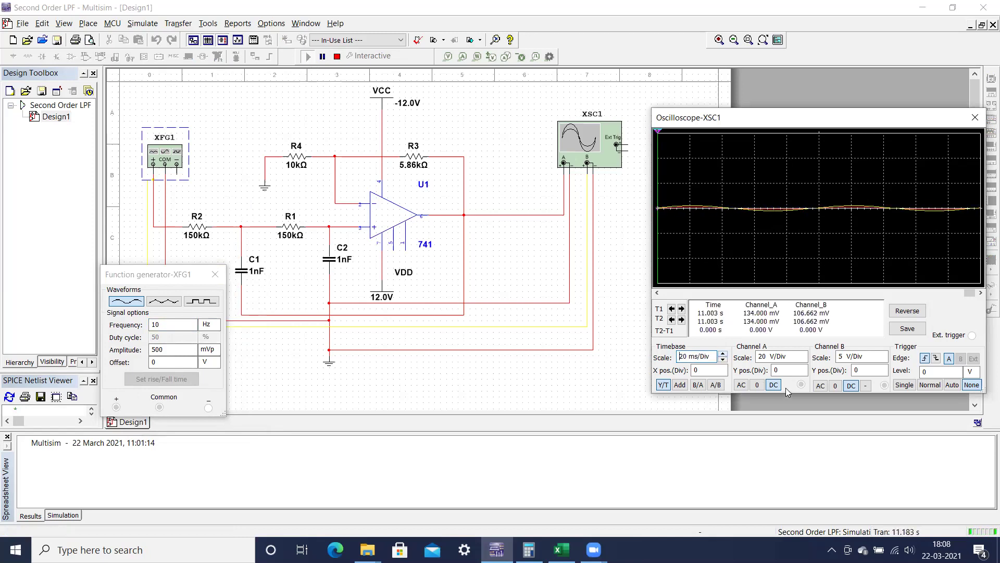
# - Enlarge the oscilloscope window and set the Channel A scale to 1 V/Div
pyautogui.click(793, 357)
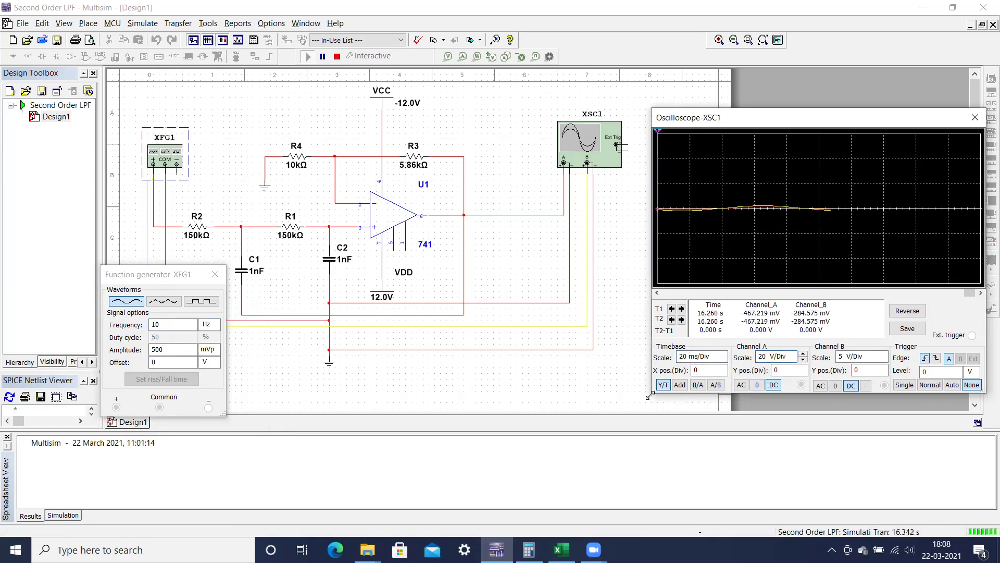
pyautogui.moveTo(650, 396); pyautogui.dragTo(633, 453)
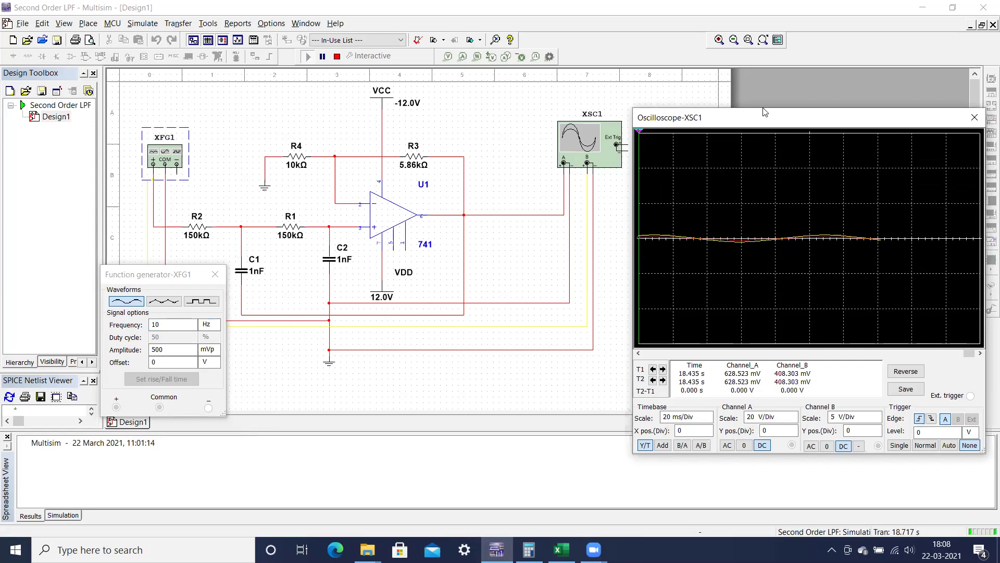
pyautogui.moveTo(765, 112); pyautogui.dragTo(763, 92)
pyautogui.click(779, 398)
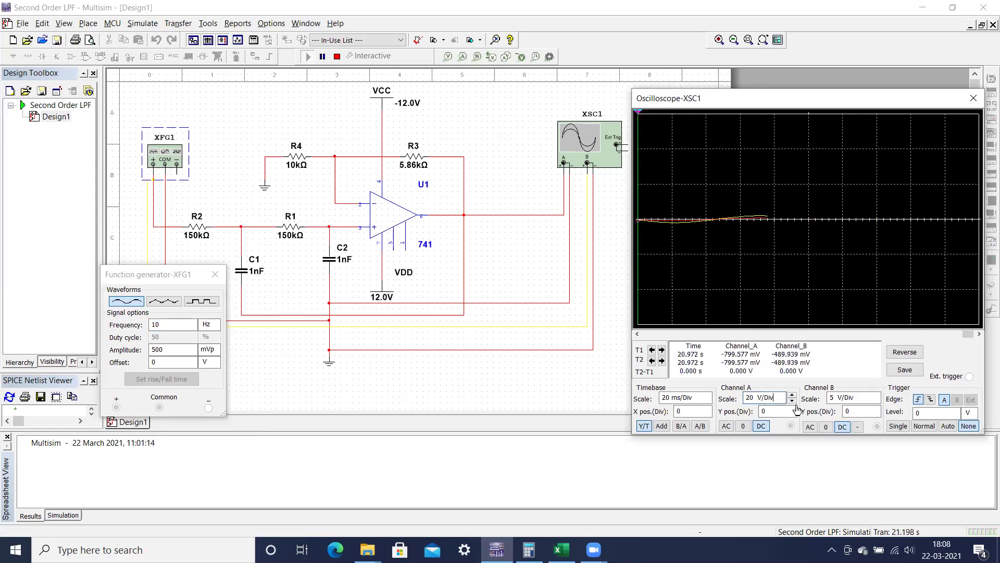
pyautogui.click(792, 401)
pyautogui.click(792, 401)
pyautogui.click(792, 401)
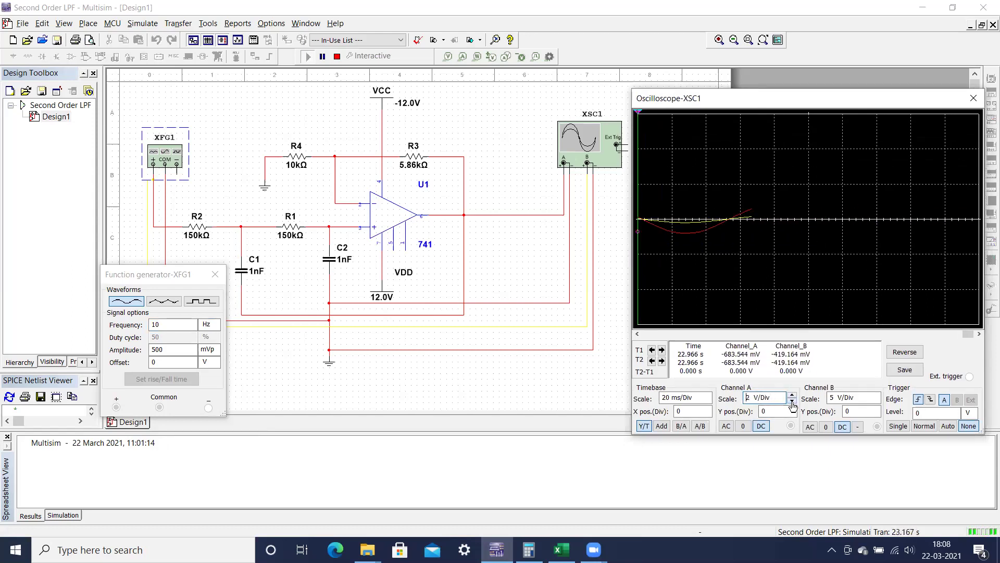
pyautogui.click(792, 401)
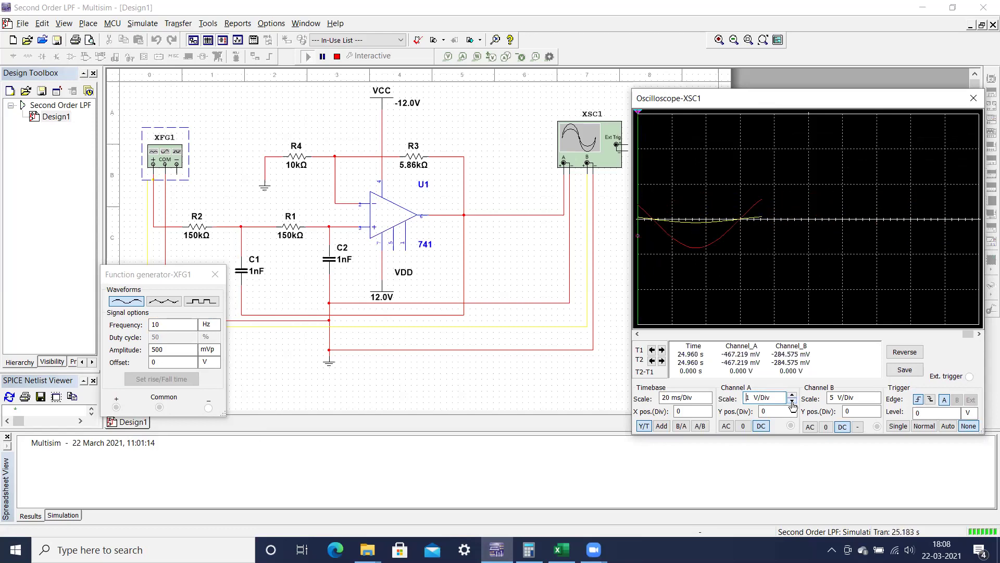
# - Set the oscilloscope's Channel B scale to 1 V/Div
pyautogui.click(867, 399)
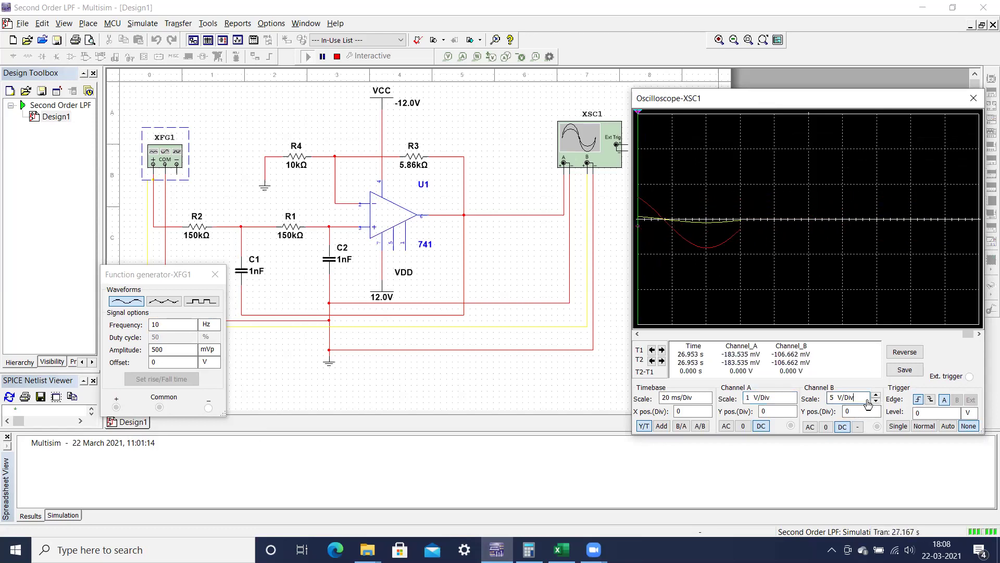
pyautogui.click(876, 400)
pyautogui.click(876, 400)
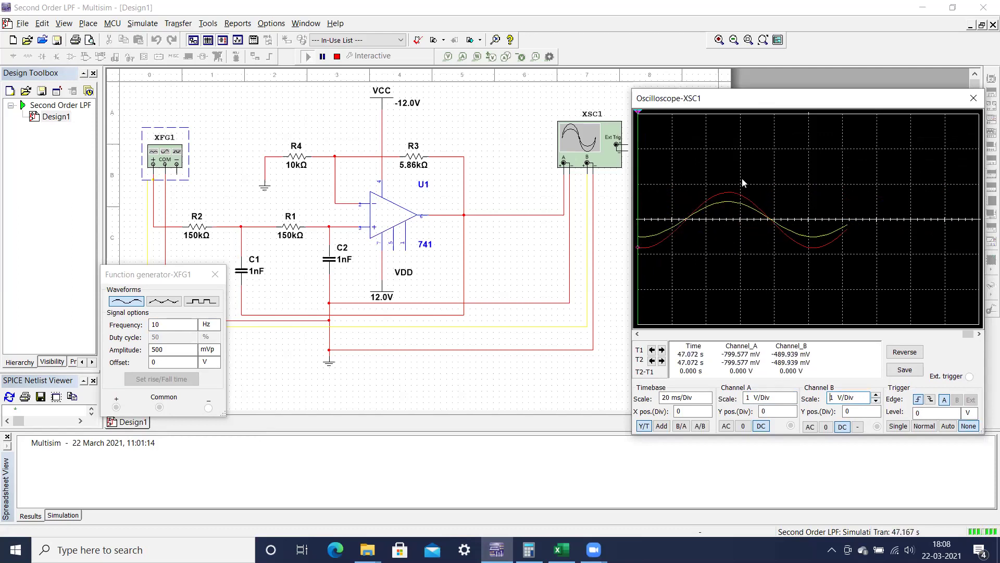
# - Pause the simulation and place an oscilloscope cursor on a positive peak to measure the input and output amplitudes
pyautogui.click(322, 57)
pyautogui.click(323, 57)
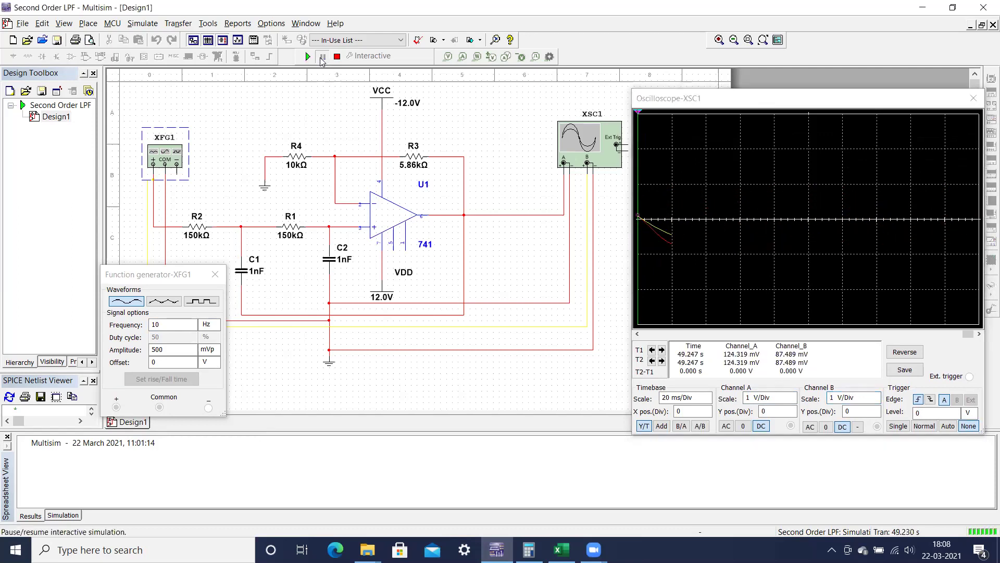
pyautogui.click(637, 334)
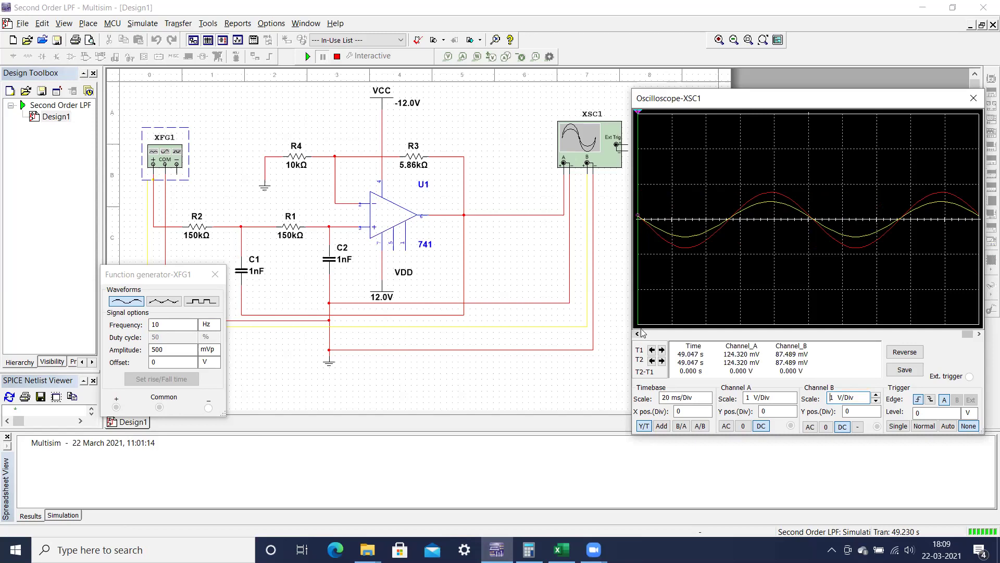
pyautogui.moveTo(639, 114); pyautogui.dragTo(772, 110)
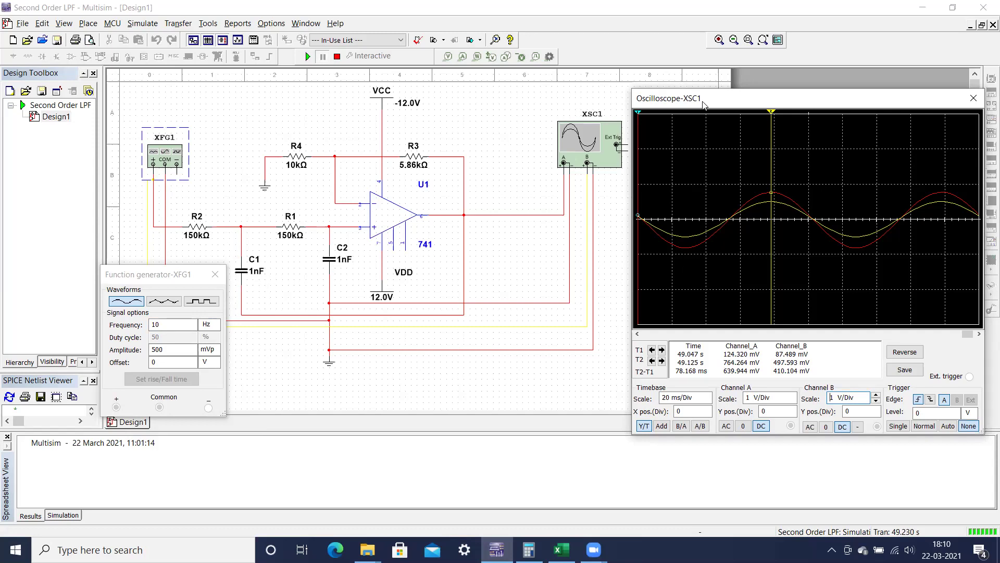
pyautogui.moveTo(703, 105); pyautogui.dragTo(711, 101)
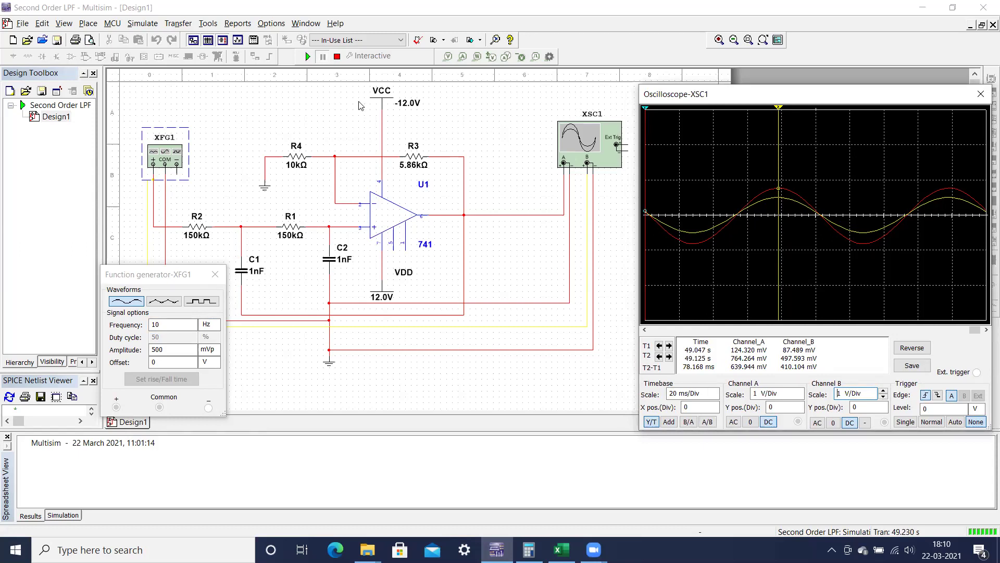
# - Stop the simulation and place a voltage probe on the input wire between the function generator and R2
pyautogui.click(337, 57)
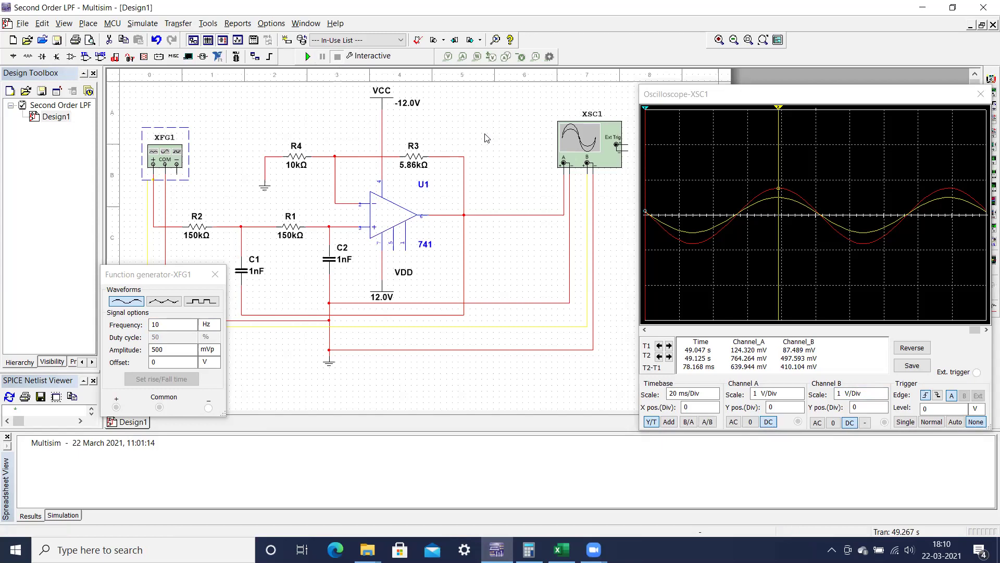
pyautogui.click(448, 57)
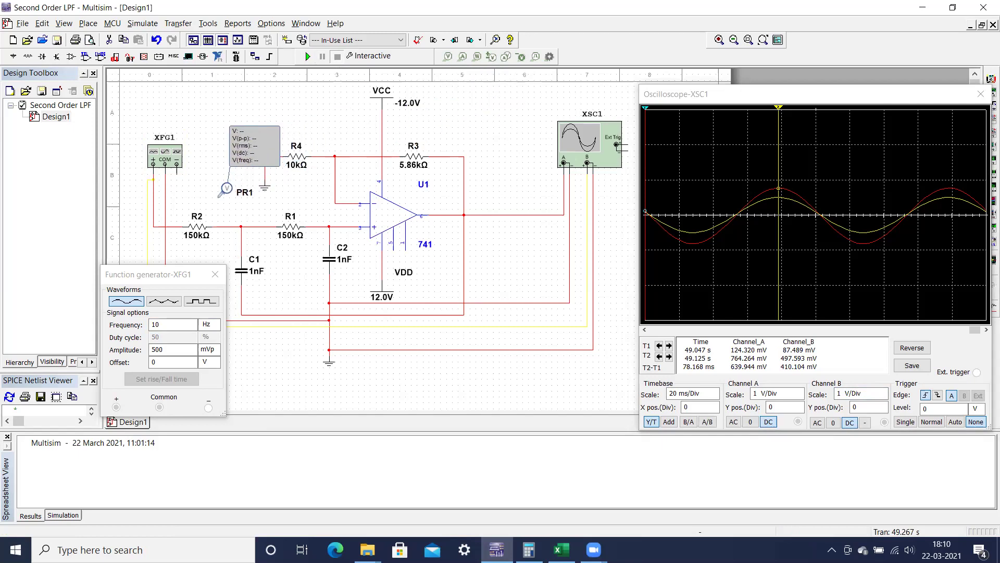
pyautogui.click(155, 208)
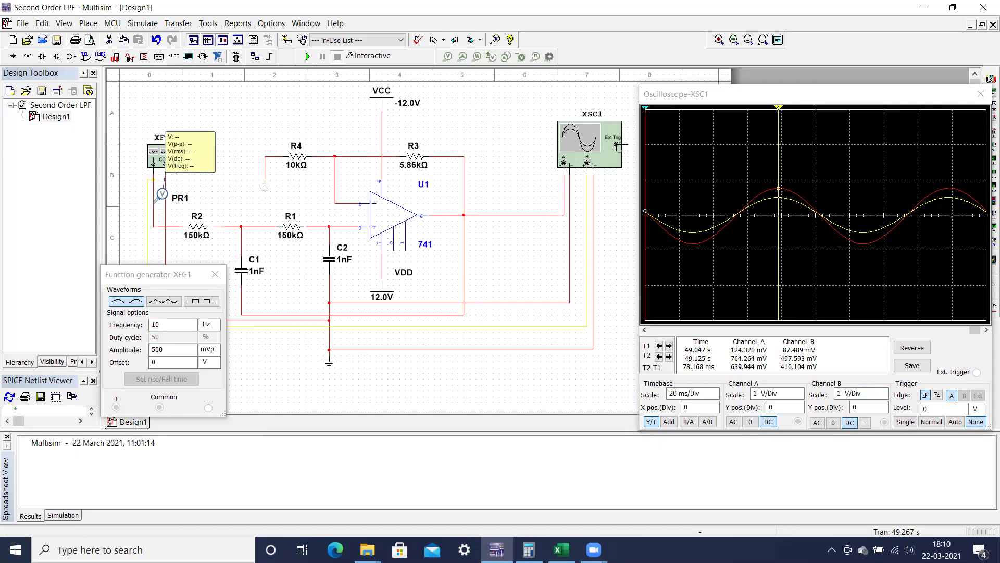
pyautogui.click(155, 206)
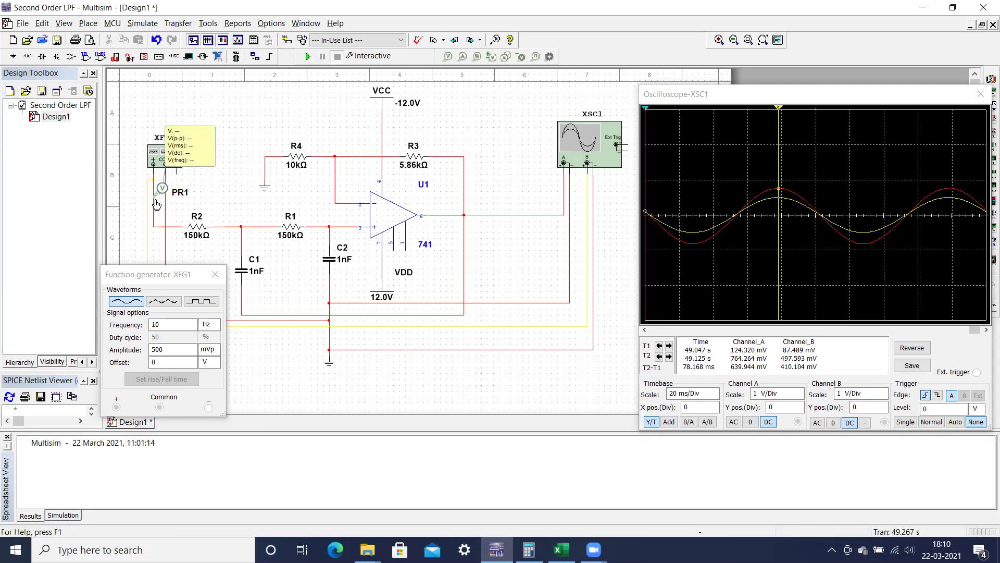
pyautogui.moveTo(166, 194); pyautogui.dragTo(175, 219)
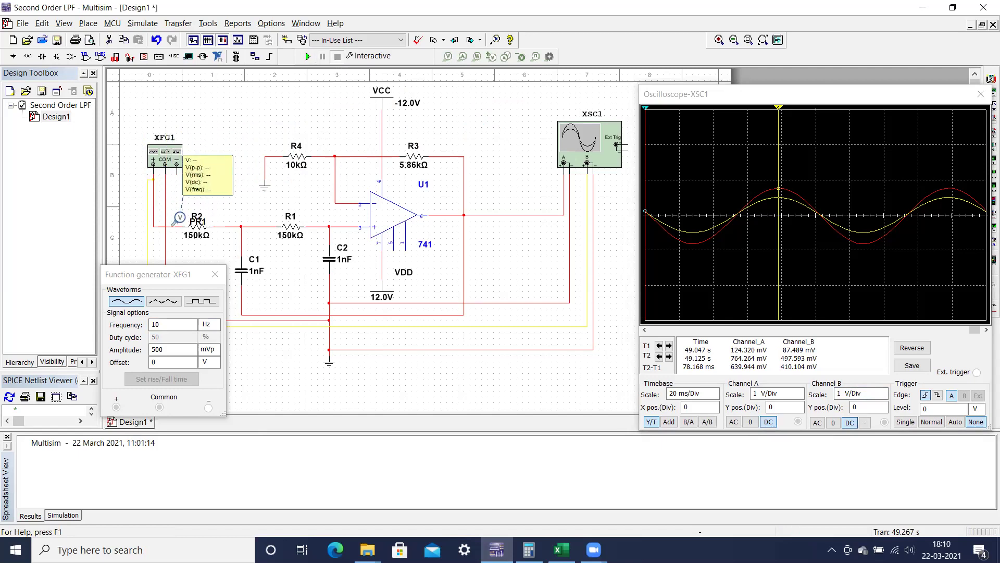
pyautogui.click(180, 221)
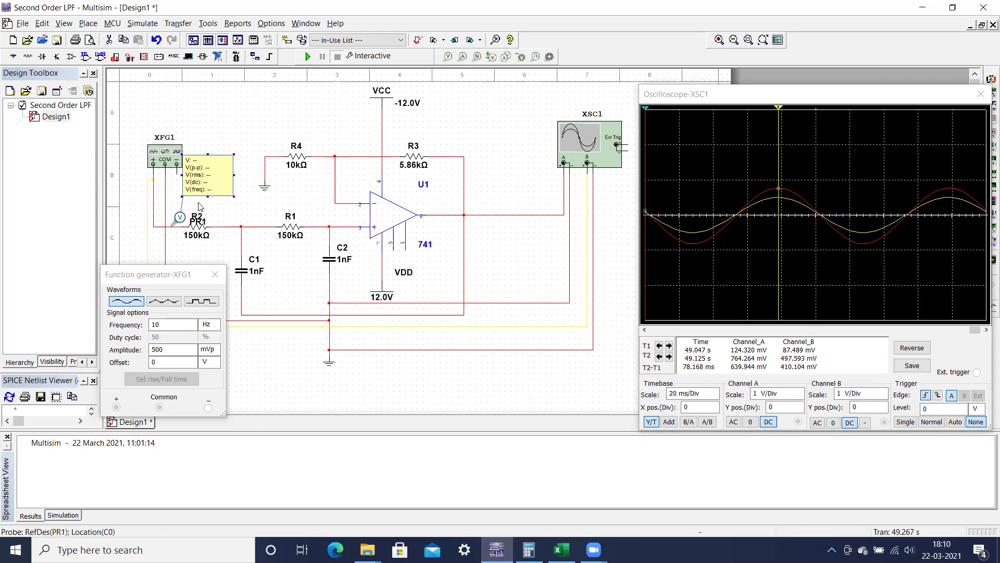
pyautogui.click(226, 139)
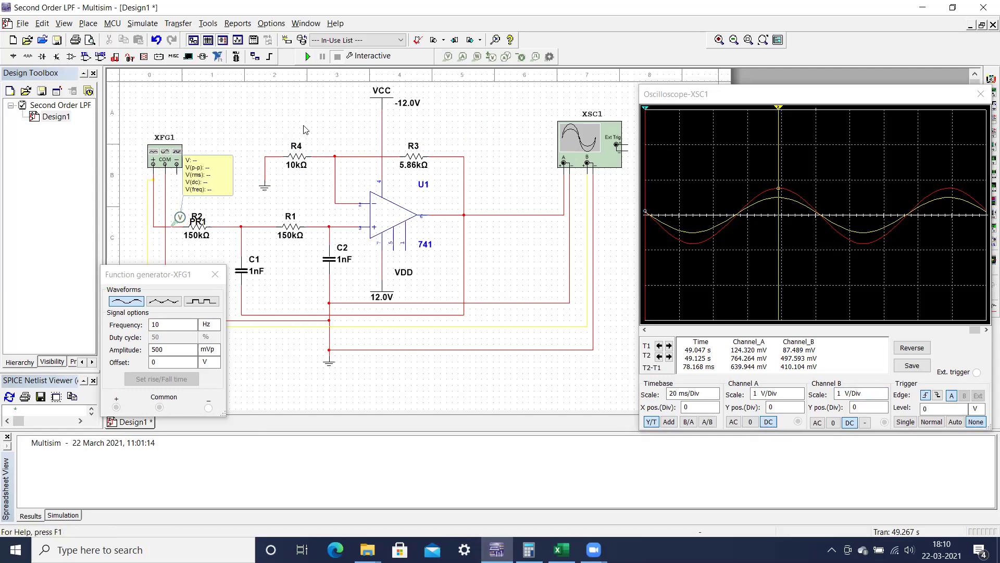
# - Place a second voltage probe on the op-amp's output wire and run the simulation
pyautogui.click(448, 58)
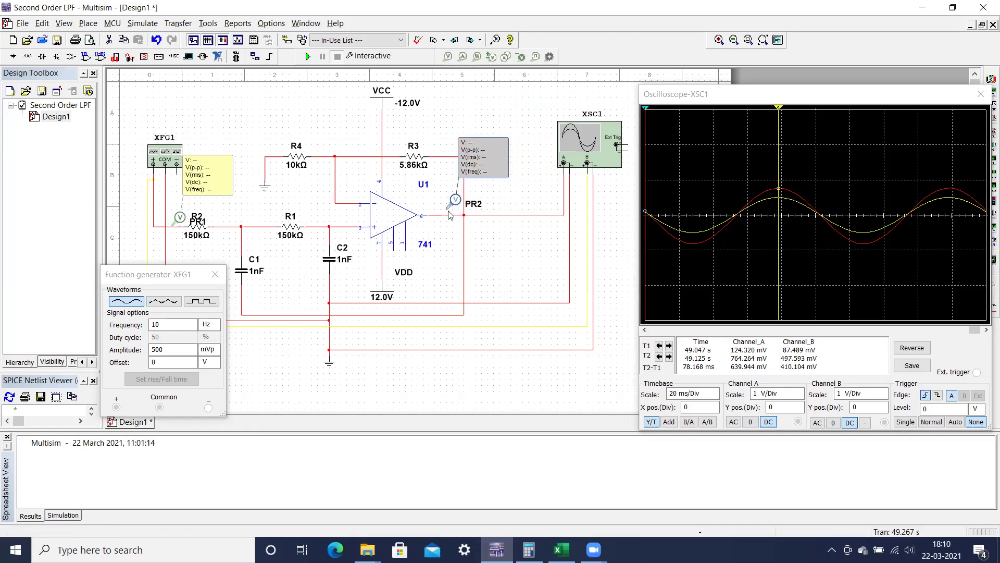
pyautogui.click(483, 214)
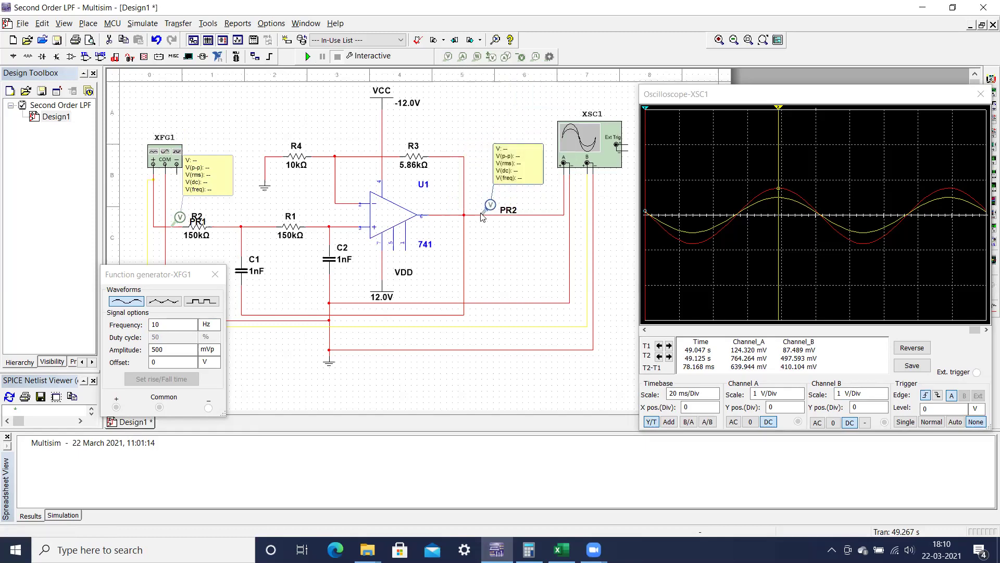
pyautogui.click(307, 56)
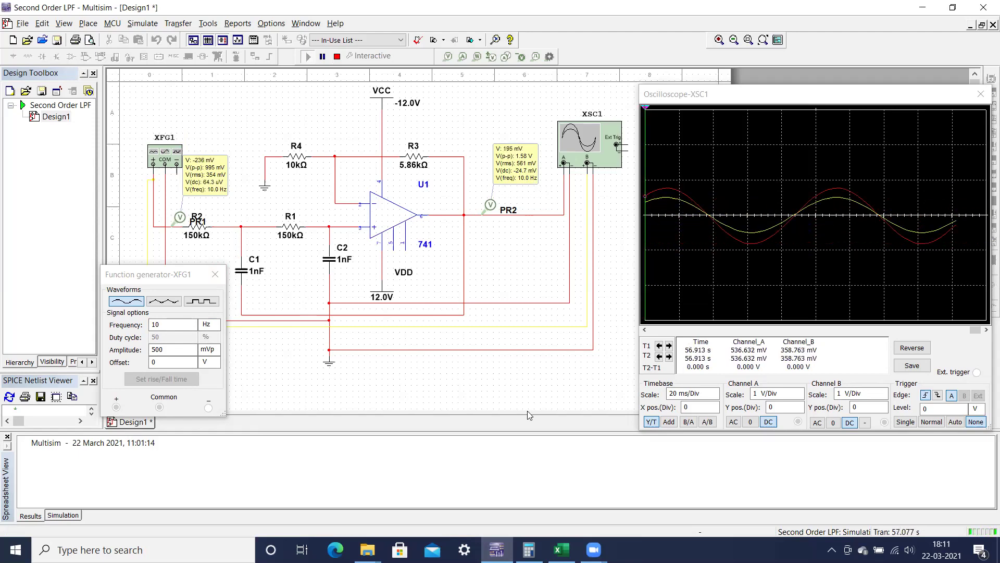
# - Switch to Excel to check the frequency response table on the 2nd LPF sheet
pyautogui.click(560, 547)
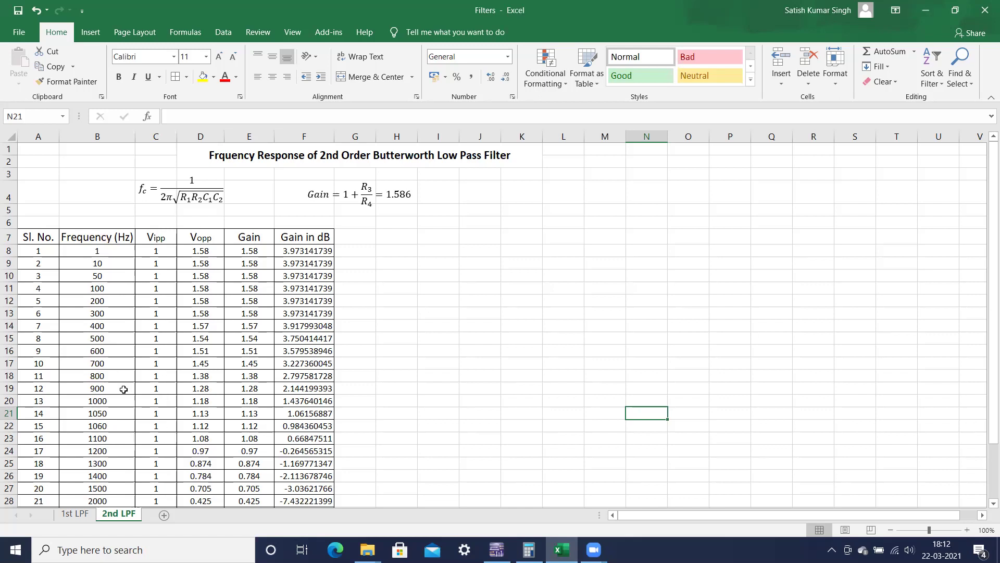
# - Check the output voltage recorded for 10 Hz in the 2nd LPF frequency response table
pyautogui.click(212, 266)
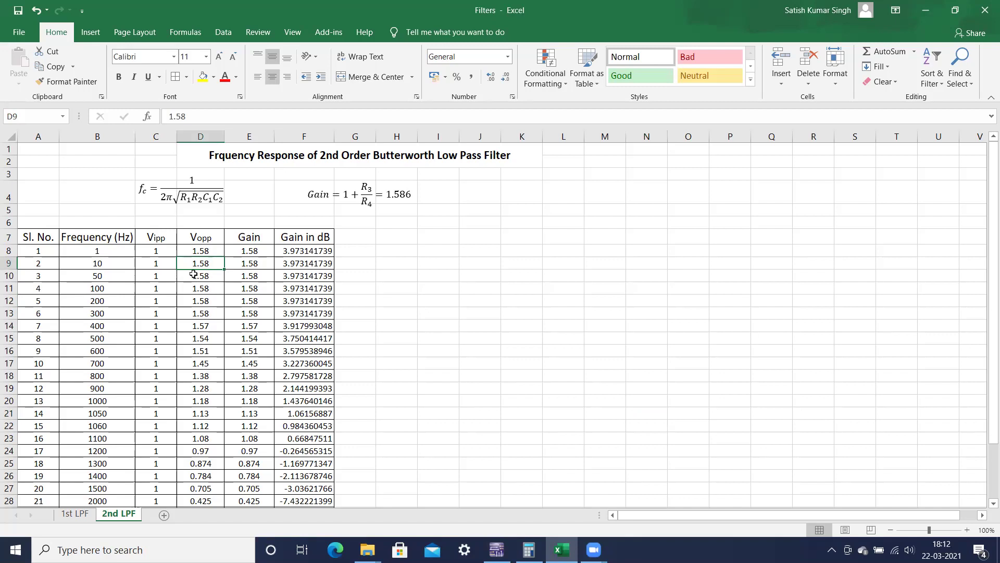
pyautogui.click(105, 266)
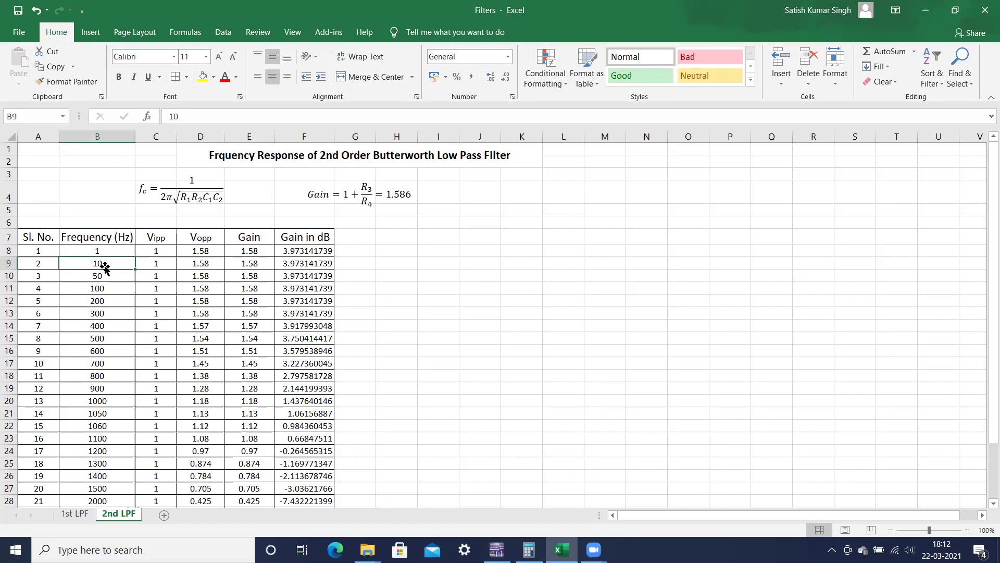
pyautogui.click(213, 267)
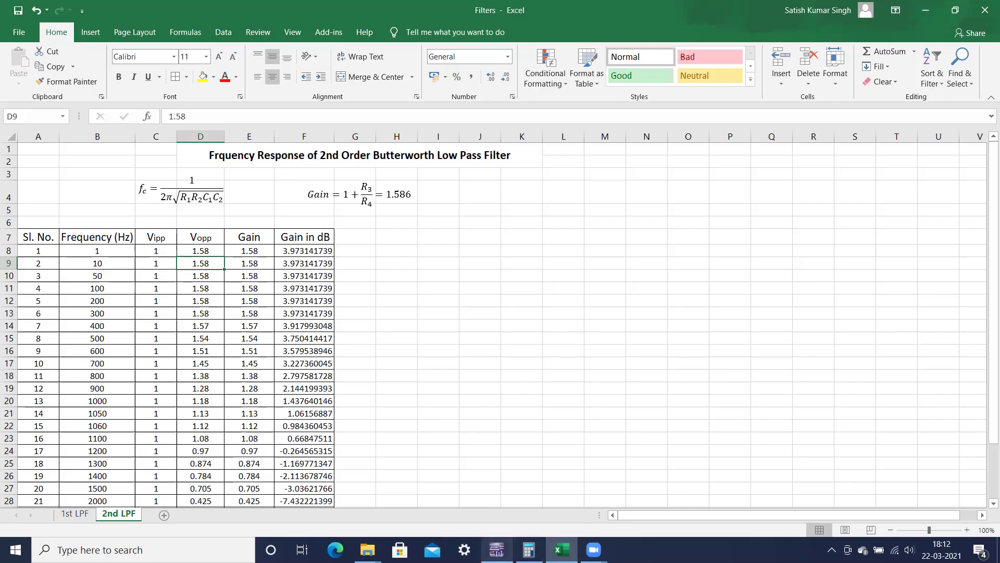
# - Switch to Multisim, stop the running simulation, and run it briefly with the function generator's frequency set to 50 Hz
pyautogui.click(497, 549)
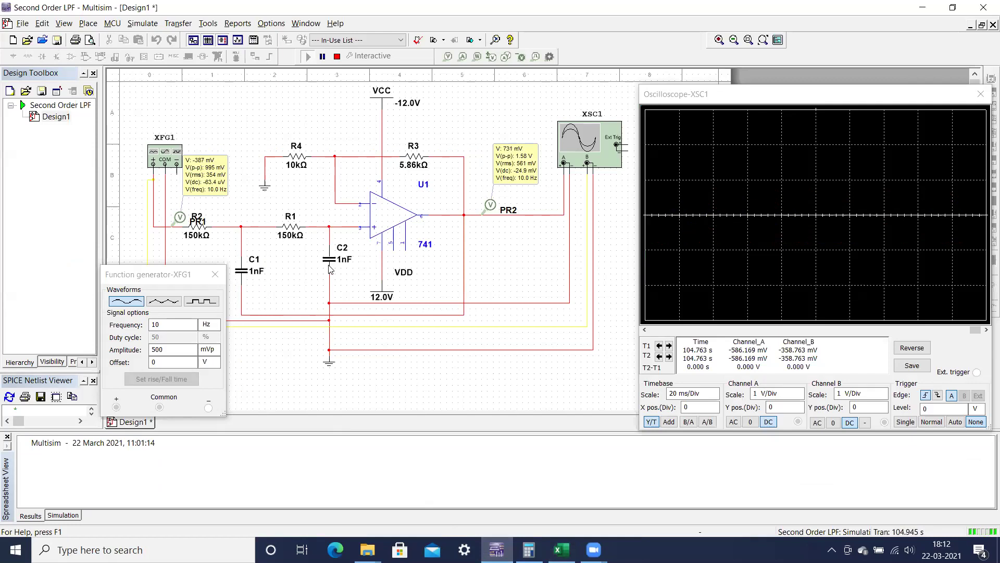
pyautogui.click(337, 56)
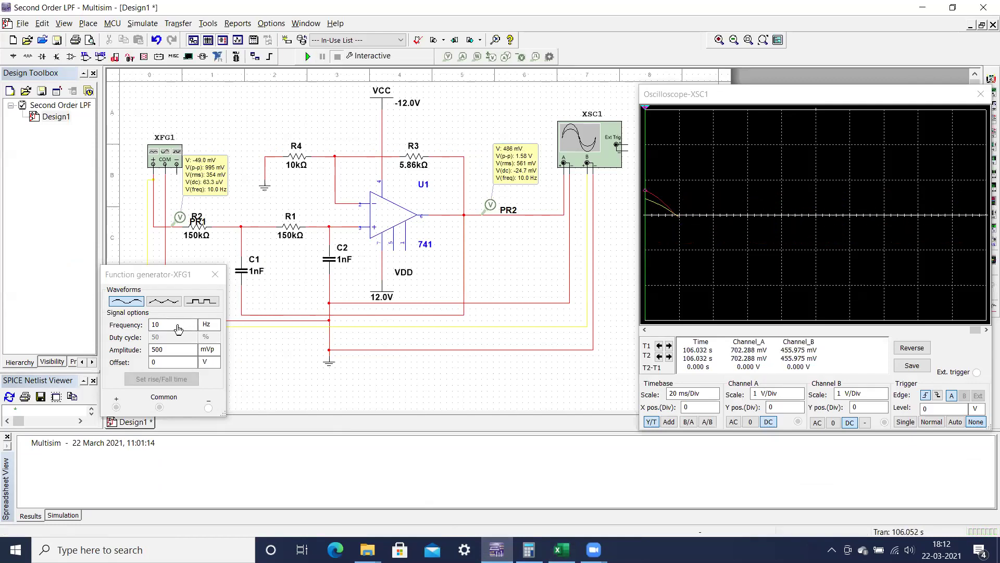
pyautogui.click(561, 550)
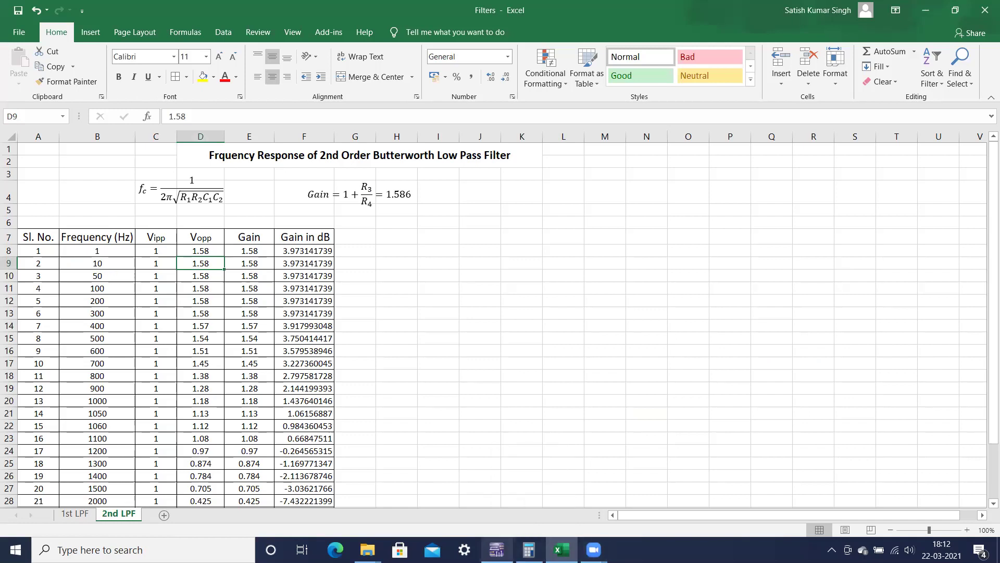
pyautogui.click(496, 550)
pyautogui.click(170, 328)
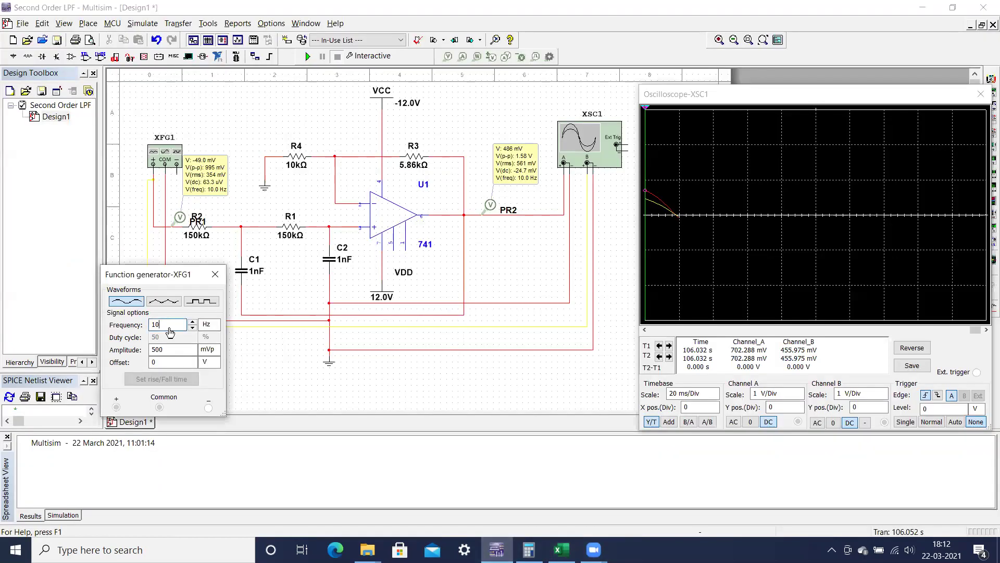
pyautogui.write('5')
pyautogui.click(307, 57)
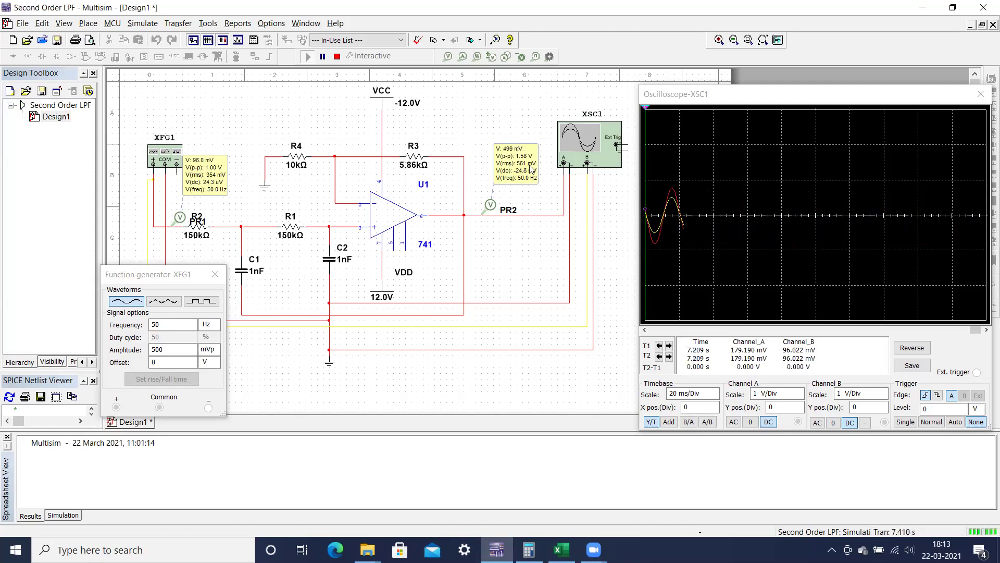
pyautogui.click(337, 56)
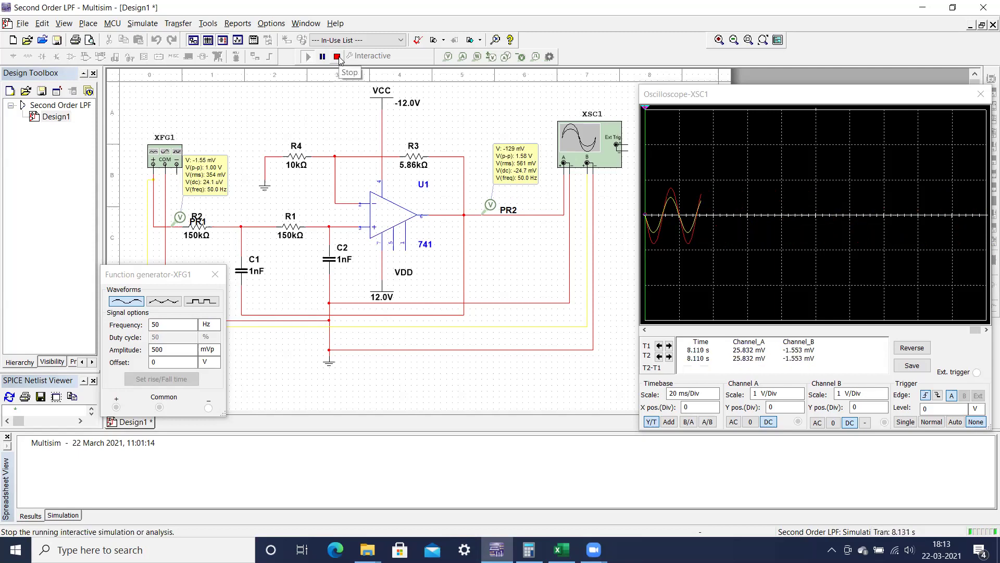
pyautogui.click(337, 56)
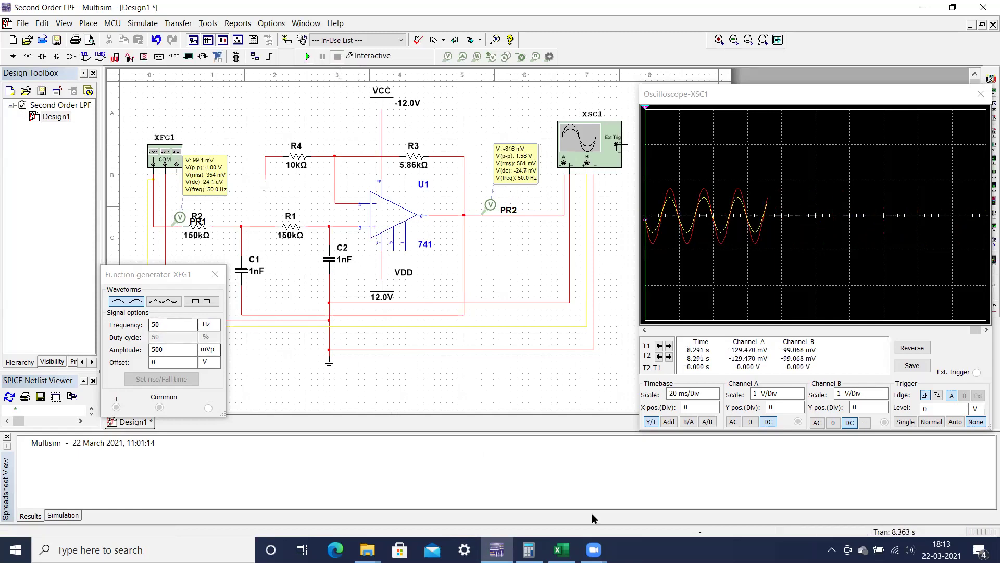
# - Switch to Excel, compare the 50 Hz row's output voltage with the simulation, and select the 100 Hz frequency cell
pyautogui.click(560, 548)
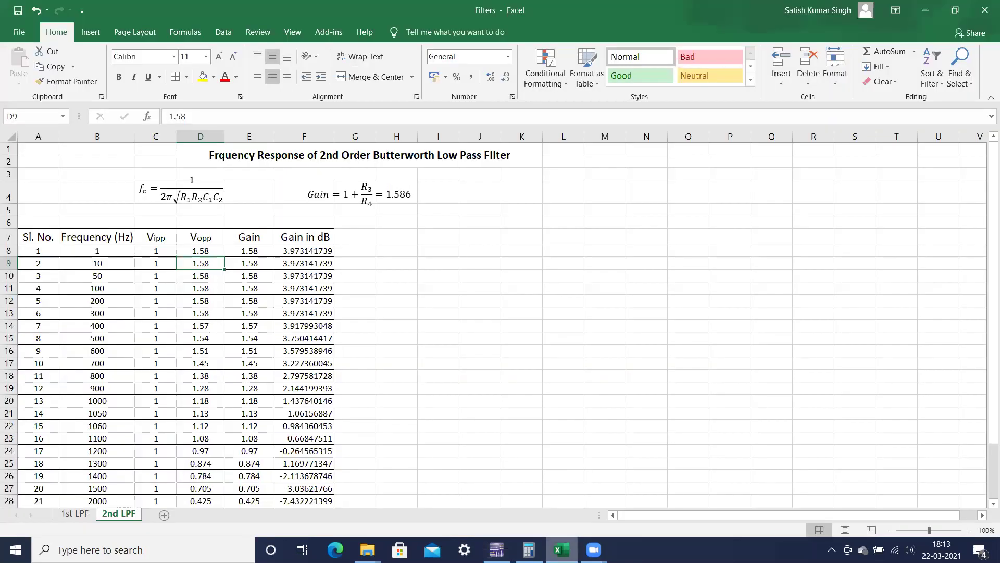
pyautogui.click(97, 276)
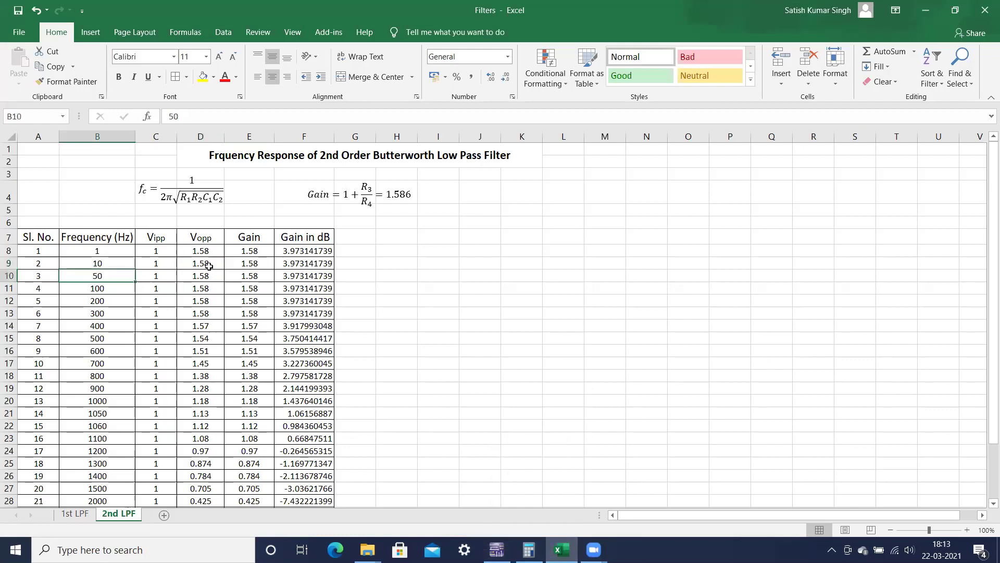
pyautogui.click(202, 275)
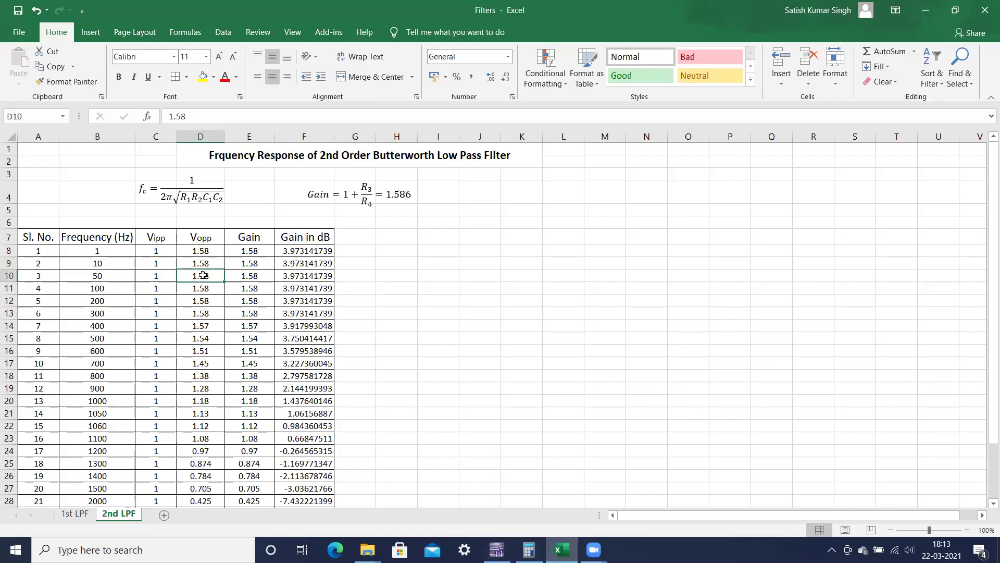
pyautogui.click(108, 291)
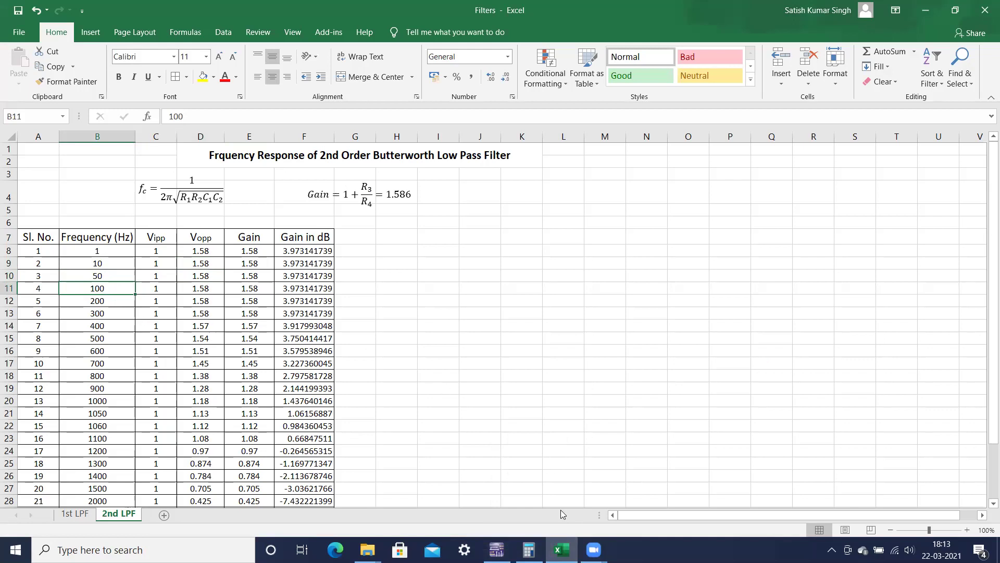
# - Switch to Multisim, set the function generator's frequency to 100 Hz, and run the simulation briefly before stopping it
pyautogui.click(496, 550)
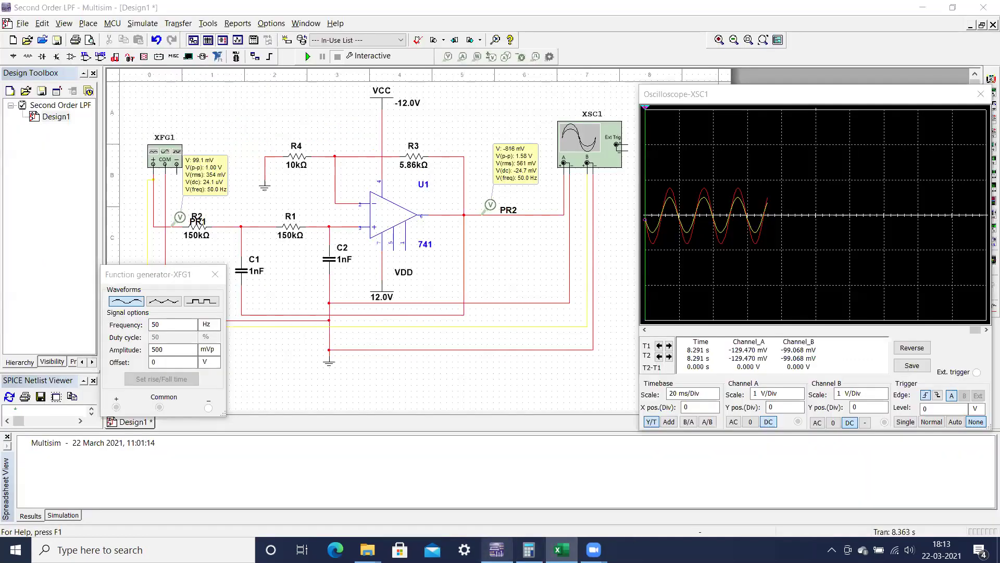
pyautogui.click(168, 327)
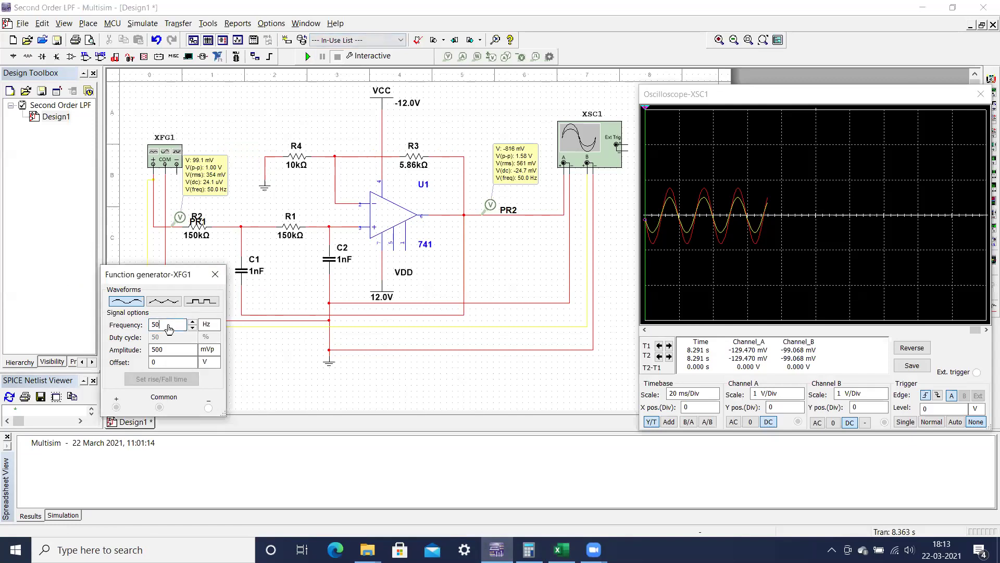
pyautogui.write('100')
pyautogui.click(307, 56)
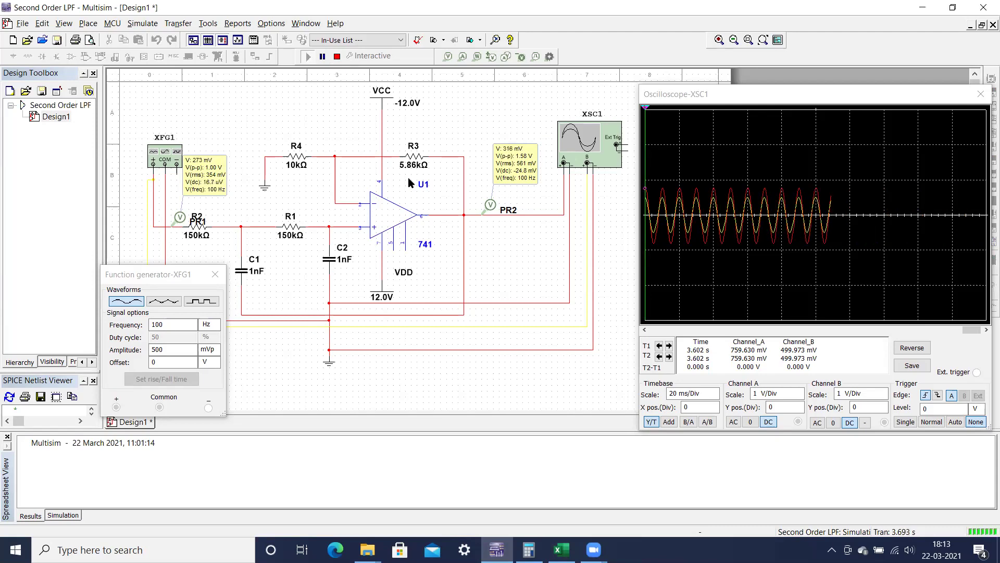
pyautogui.click(337, 57)
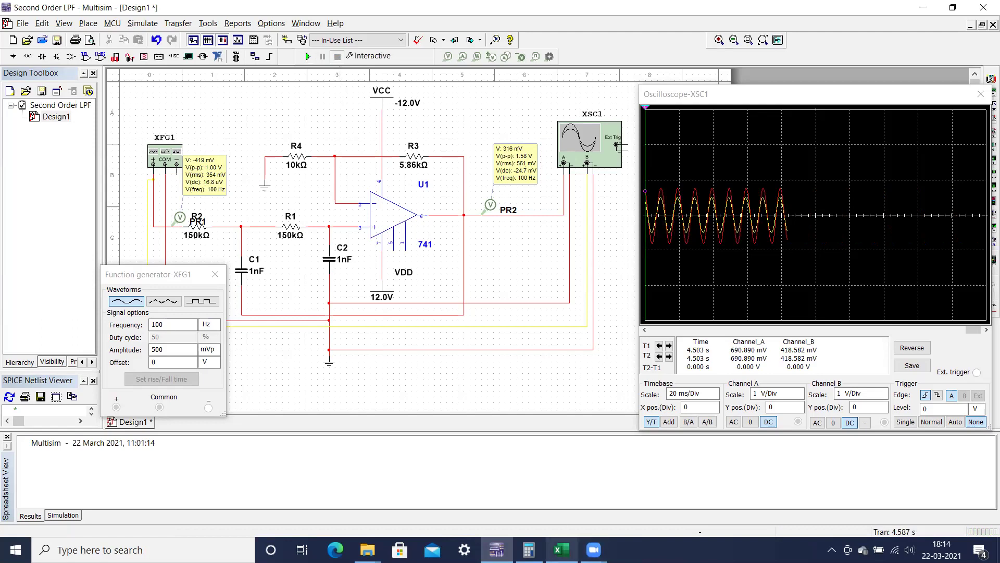
# - Switch to Excel and check the frequency and output voltage in the table's 400 Hz row
pyautogui.click(562, 549)
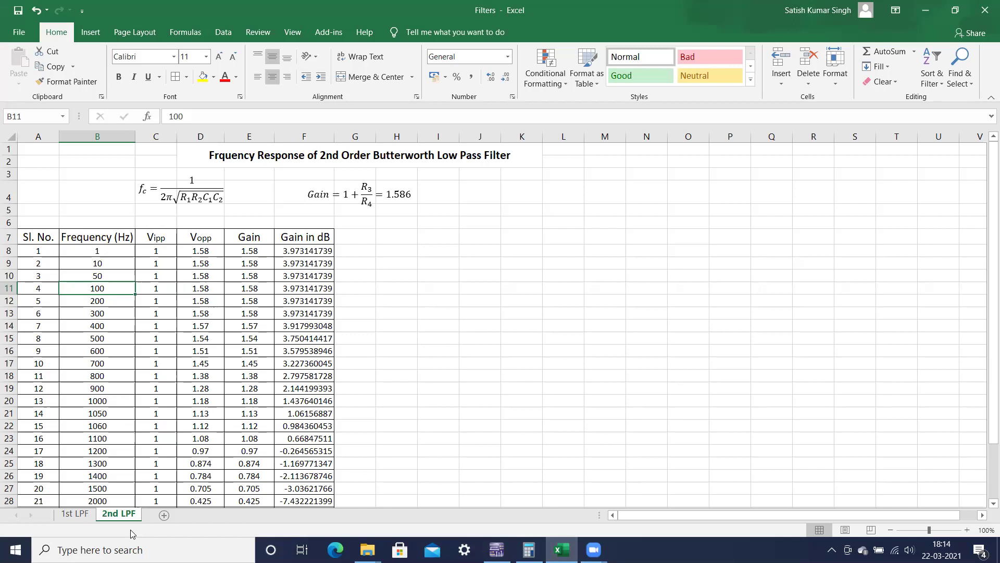
pyautogui.moveTo(988, 288); pyautogui.dragTo(986, 347)
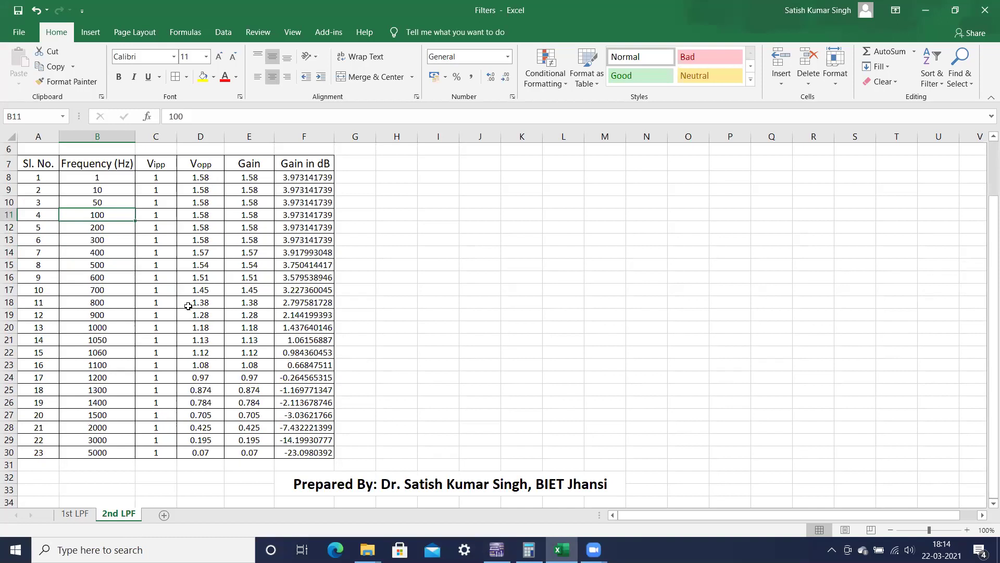
pyautogui.click(109, 254)
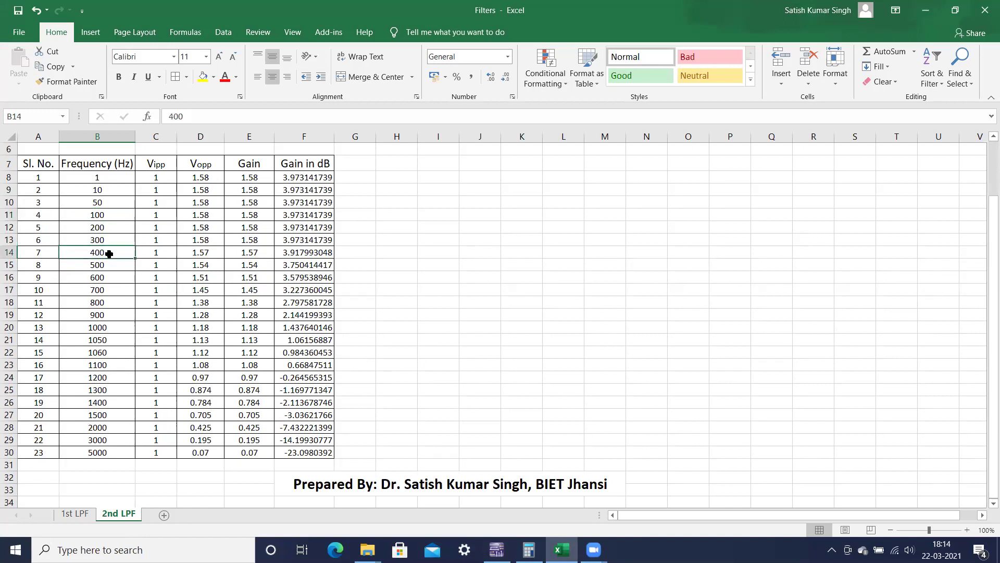
pyautogui.click(212, 251)
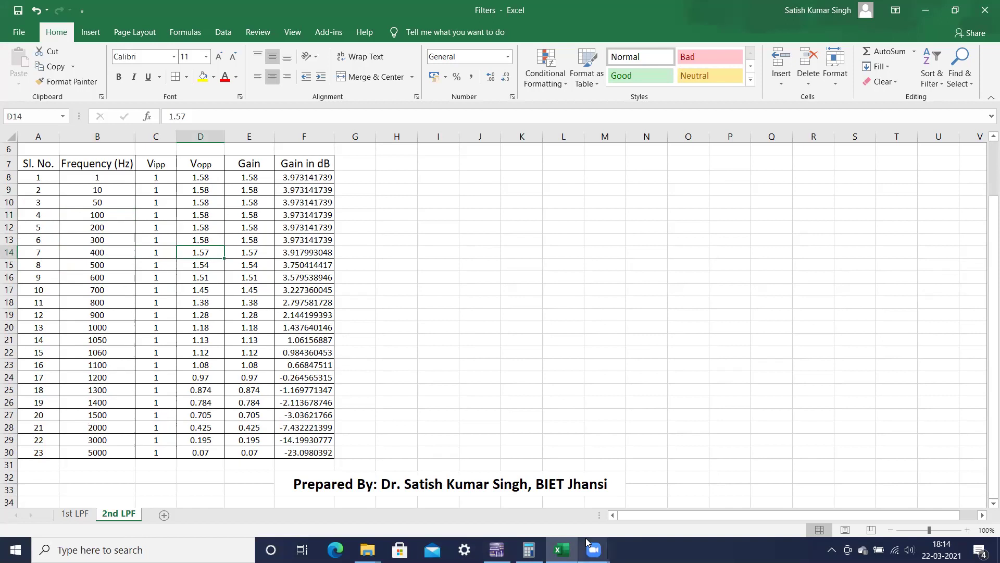
# - Switch to Multisim, set the function generator's frequency to 400 Hz, and start the simulation
pyautogui.click(497, 550)
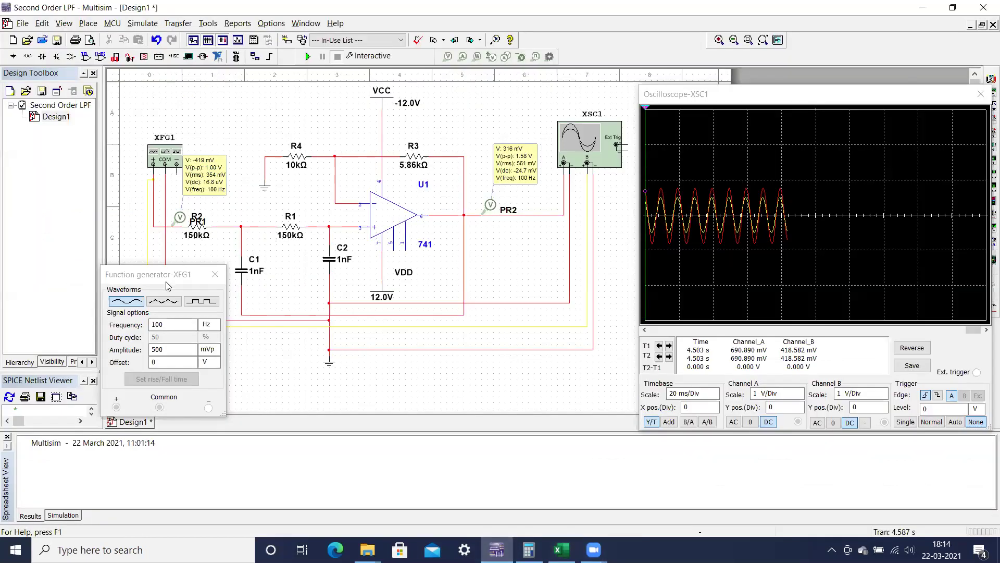
pyautogui.click(170, 326)
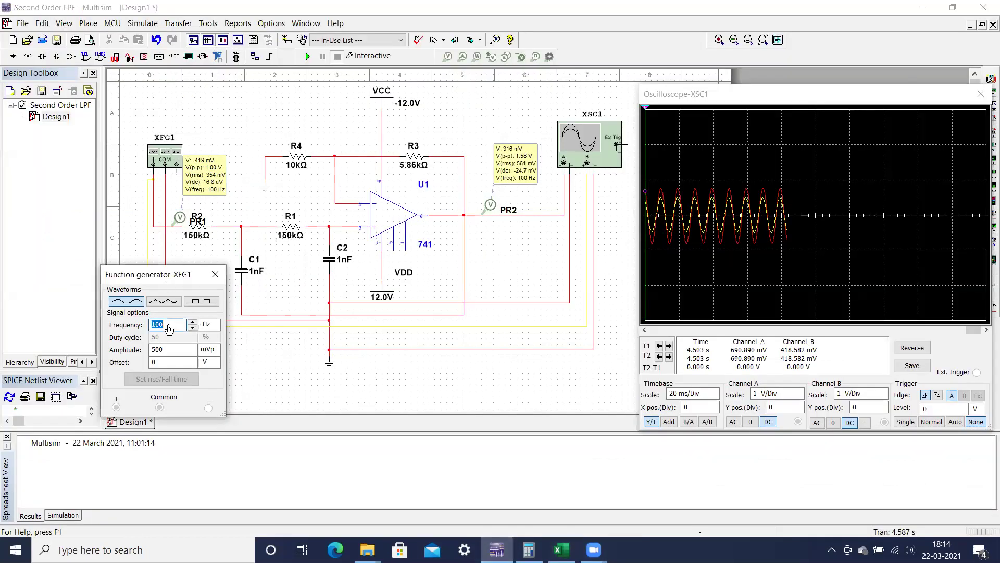
pyautogui.write('4')
pyautogui.click(307, 57)
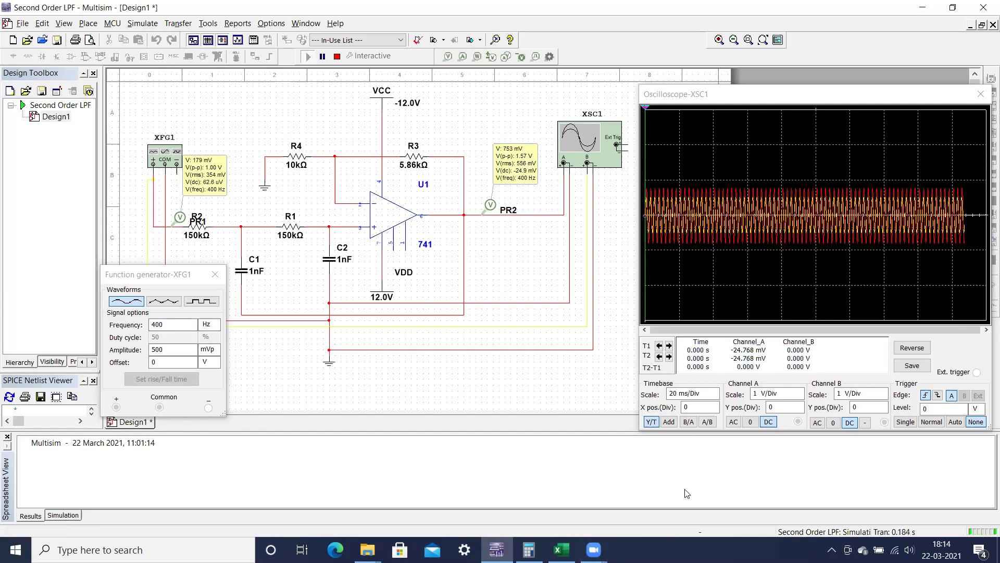
# - Set the oscilloscope's timebase scale to 2 ms/Div and stop the simulation
pyautogui.click(717, 399)
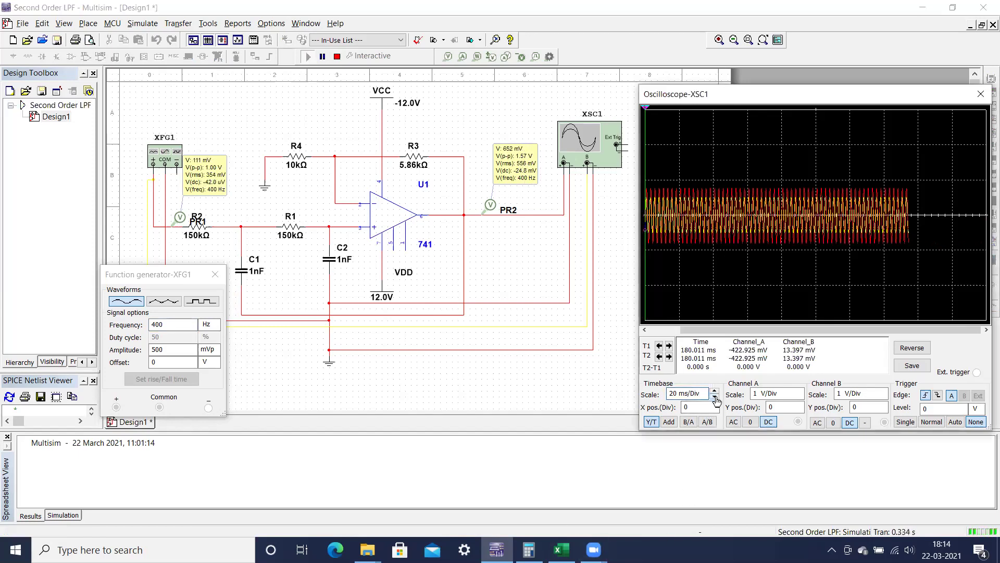
pyautogui.click(715, 397)
pyautogui.click(715, 398)
pyautogui.click(715, 398)
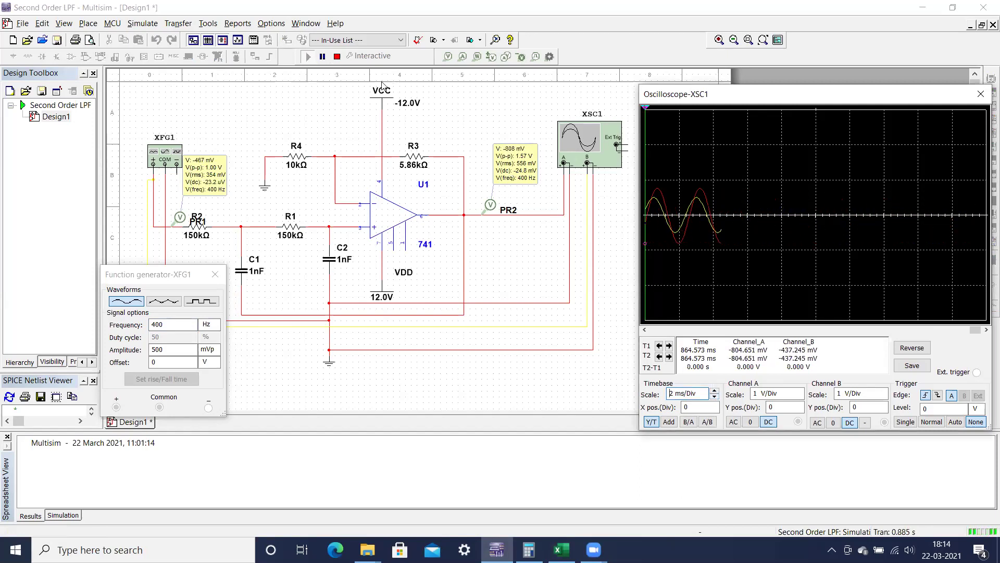
pyautogui.click(337, 56)
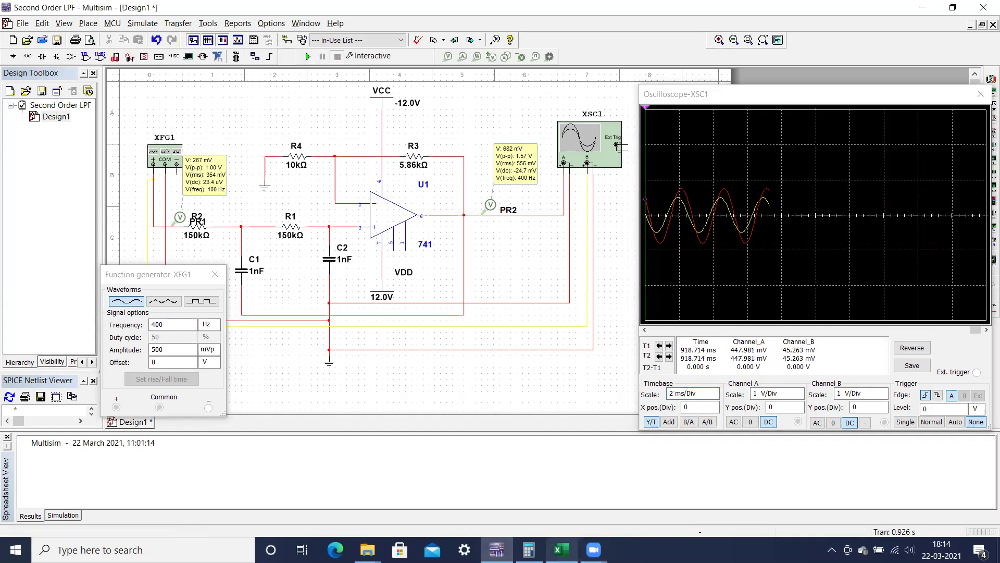
# - Switch to Excel, compare the 400 Hz row's output voltage with the simulation, and select the 700 Hz frequency cell
pyautogui.click(562, 550)
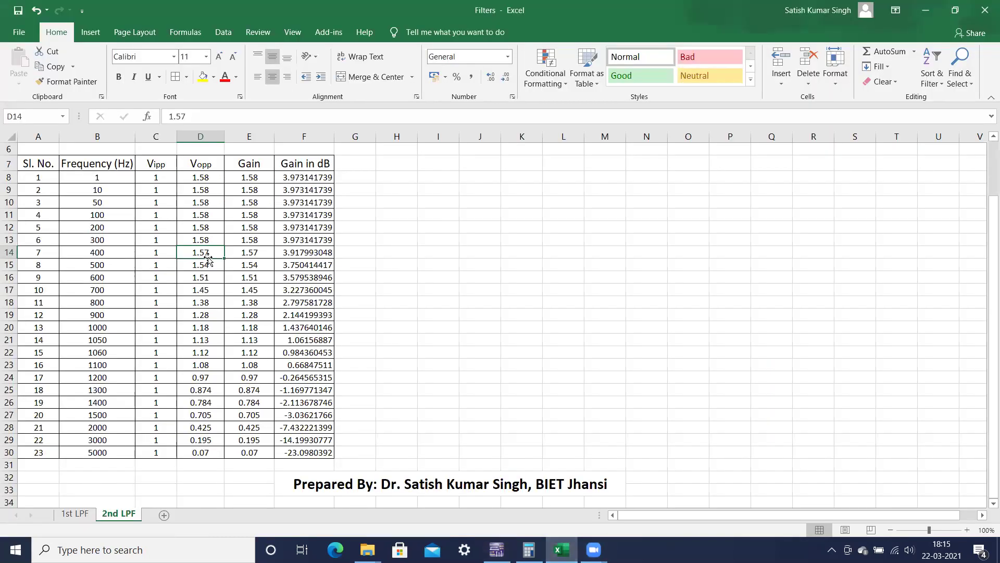
pyautogui.click(110, 293)
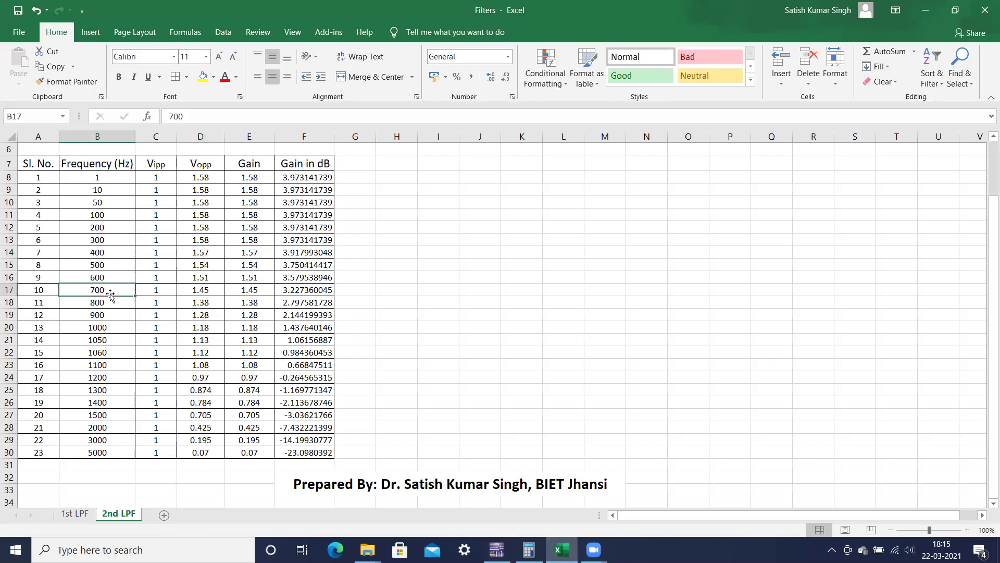
# - Switch to Multisim, set the function generator's frequency to 700 Hz, and run the simulation briefly before stopping it
pyautogui.click(497, 550)
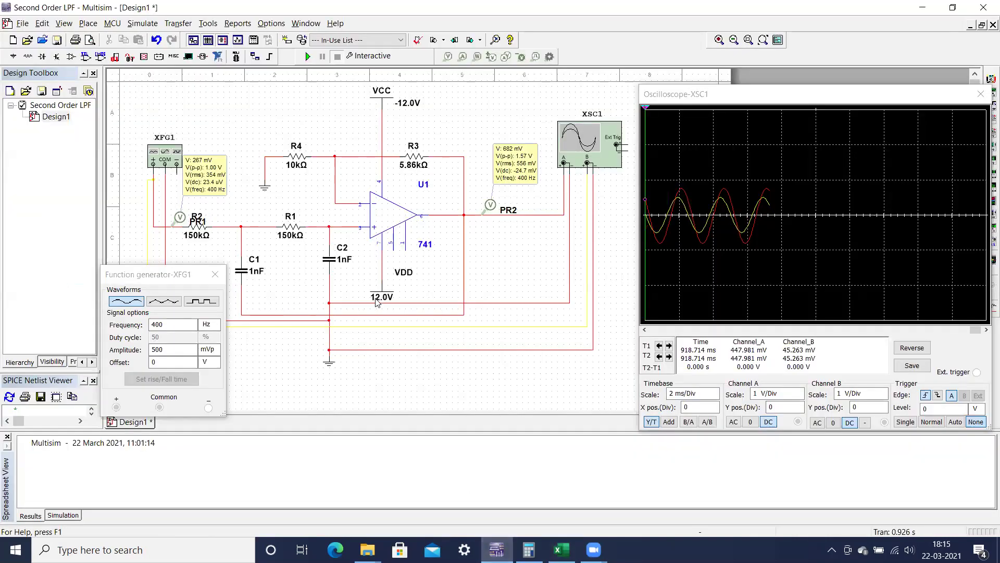
pyautogui.click(170, 325)
pyautogui.write('7')
pyautogui.press('F5')
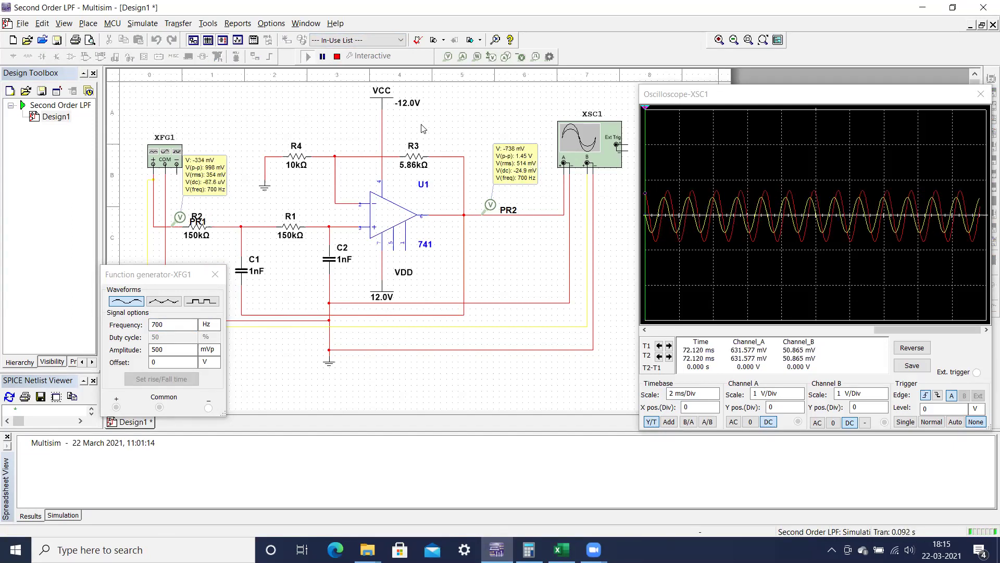
pyautogui.click(337, 56)
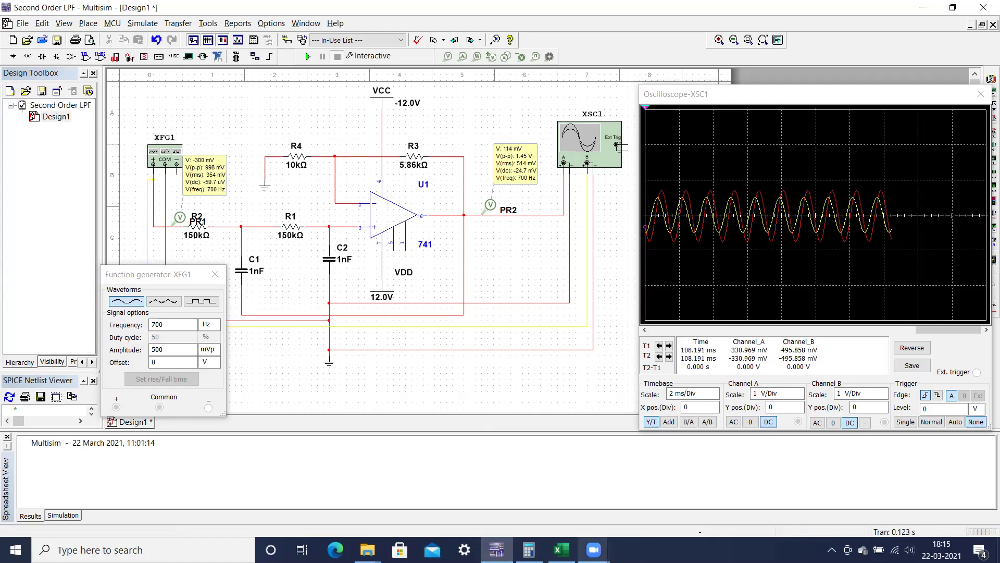
# - Switch to Excel and check the output voltage recorded in the table's 700 Hz row
pyautogui.click(562, 550)
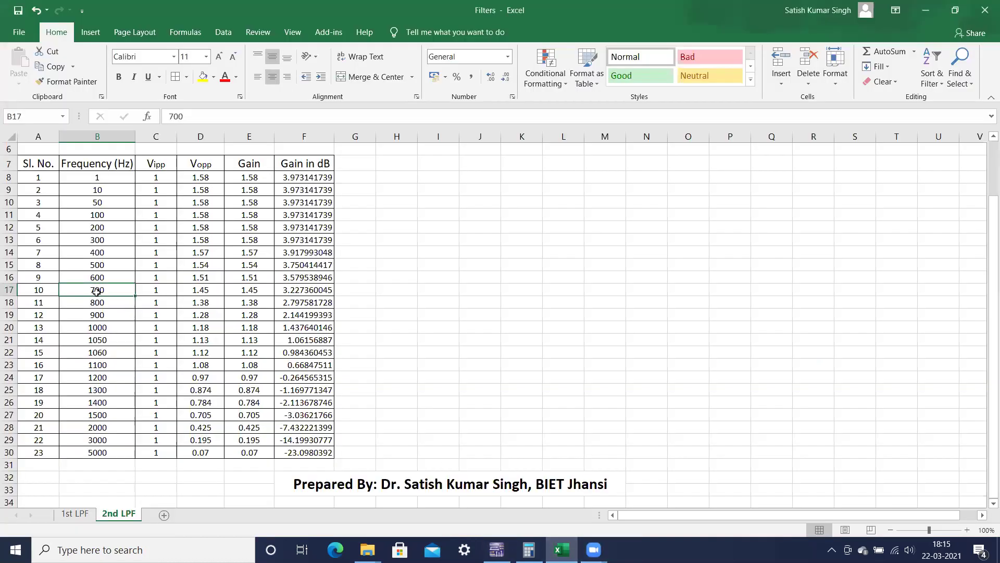
pyautogui.click(198, 292)
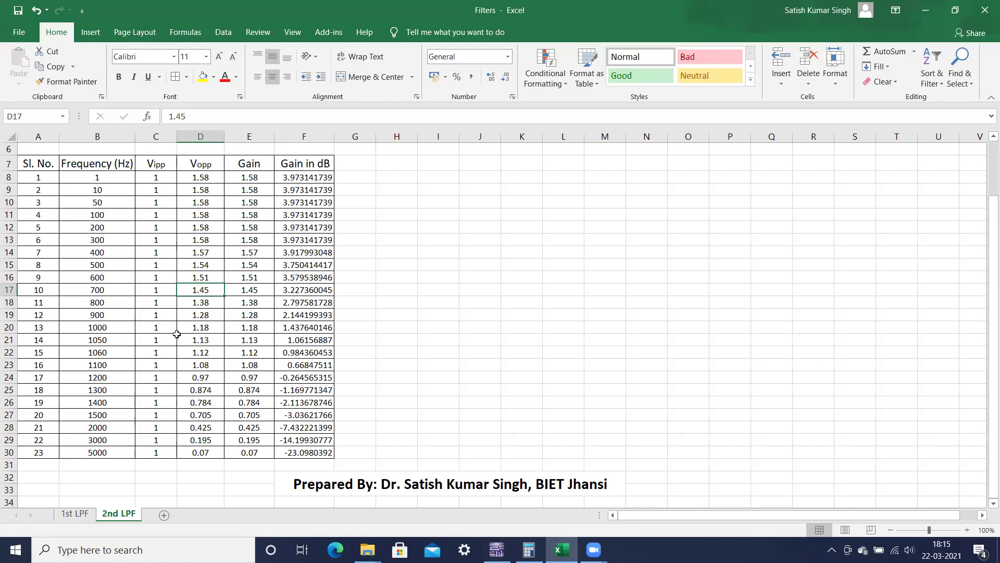
# - Select the table's 1000 Hz cell, switch to Multisim, and briefly run the simulation with the function generator's frequency set to 1000 Hz
pyautogui.click(114, 330)
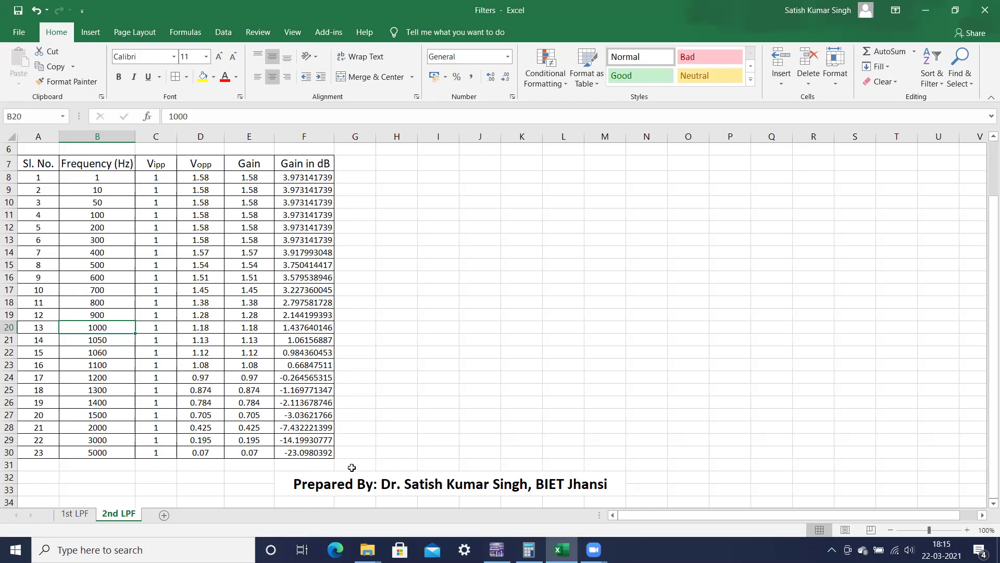
pyautogui.click(496, 550)
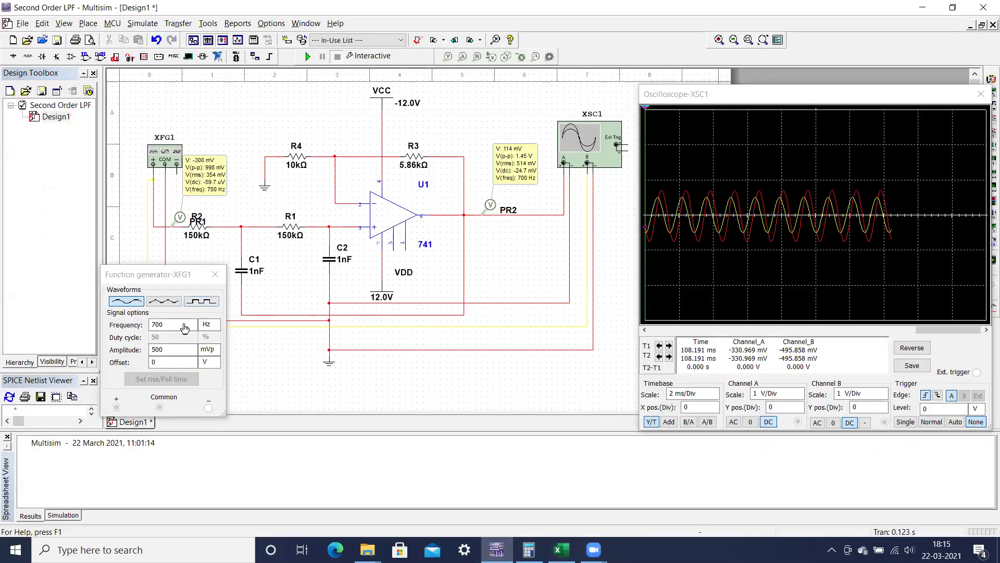
pyautogui.click(182, 328)
pyautogui.press('BackSpace')
pyautogui.press('BackSpace')
pyautogui.press('BackSpace')
pyautogui.write('1000')
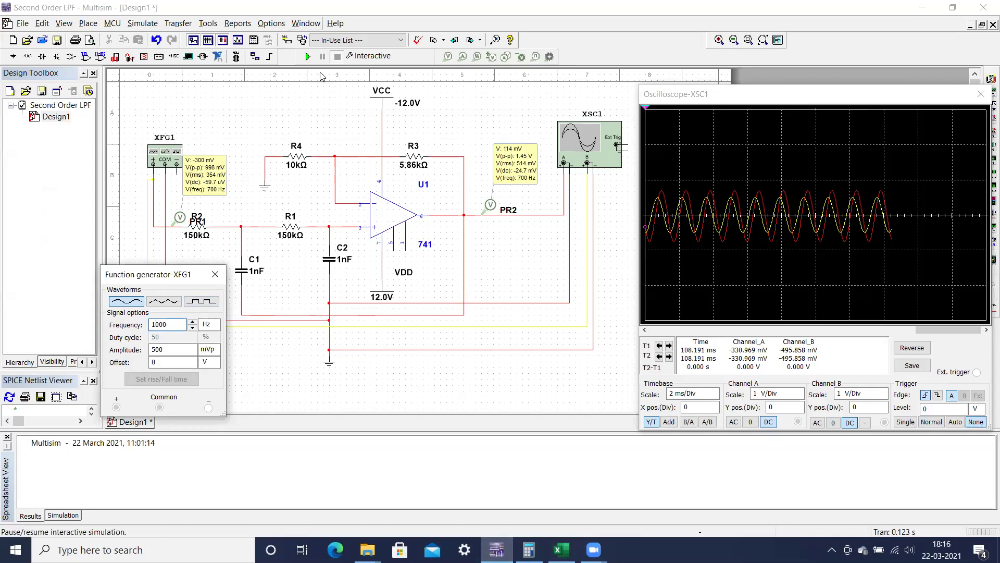
pyautogui.click(307, 56)
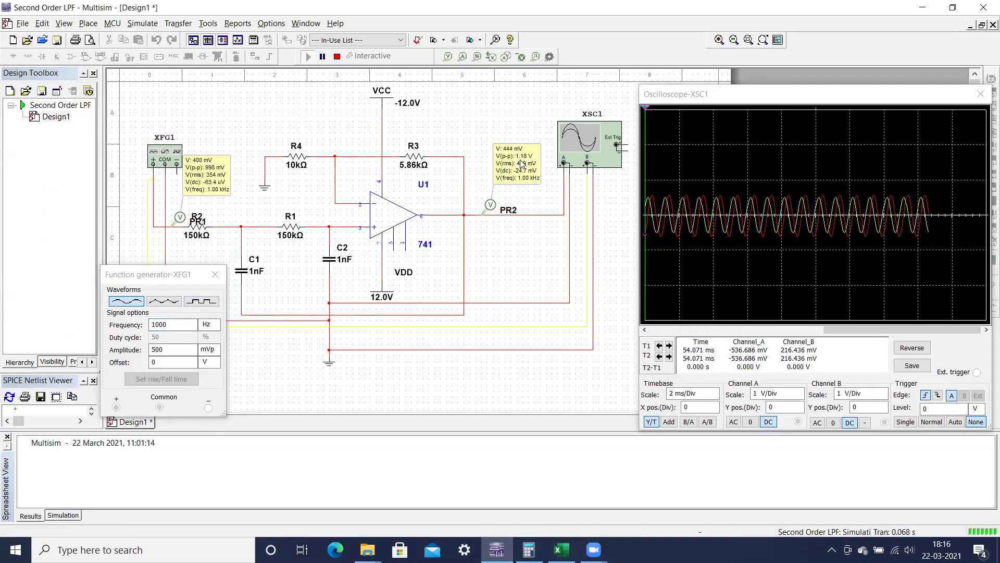
pyautogui.click(337, 57)
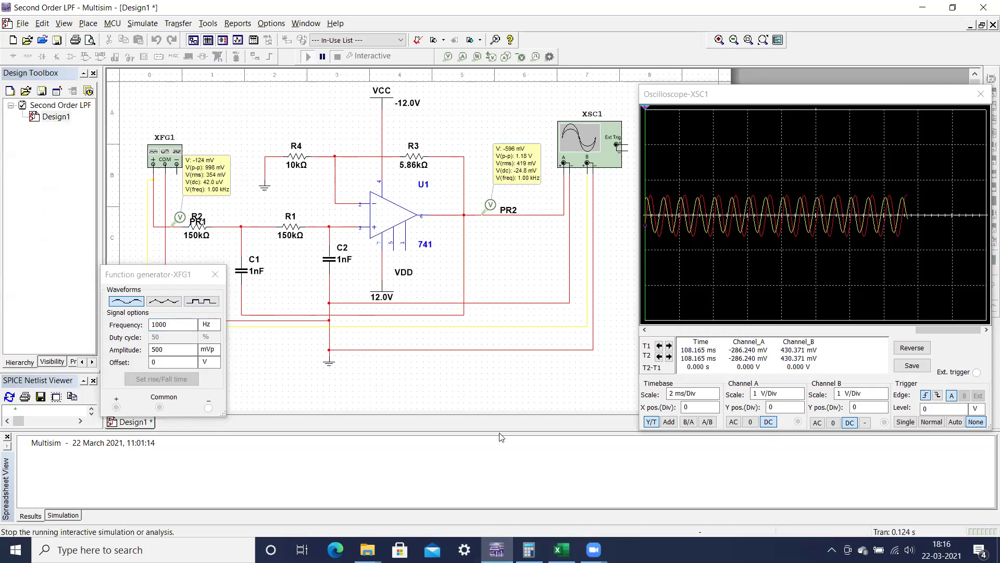
# - Switch to Excel to select the 1050 Hz cell, and briefly run the Multisim simulation with the function generator set to 1050 Hz
pyautogui.click(561, 550)
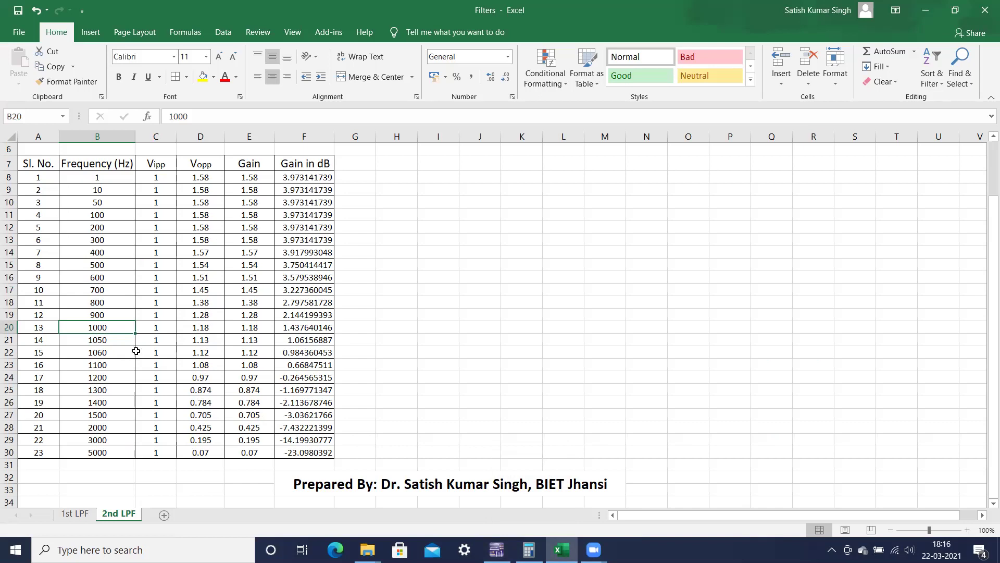
pyautogui.click(112, 345)
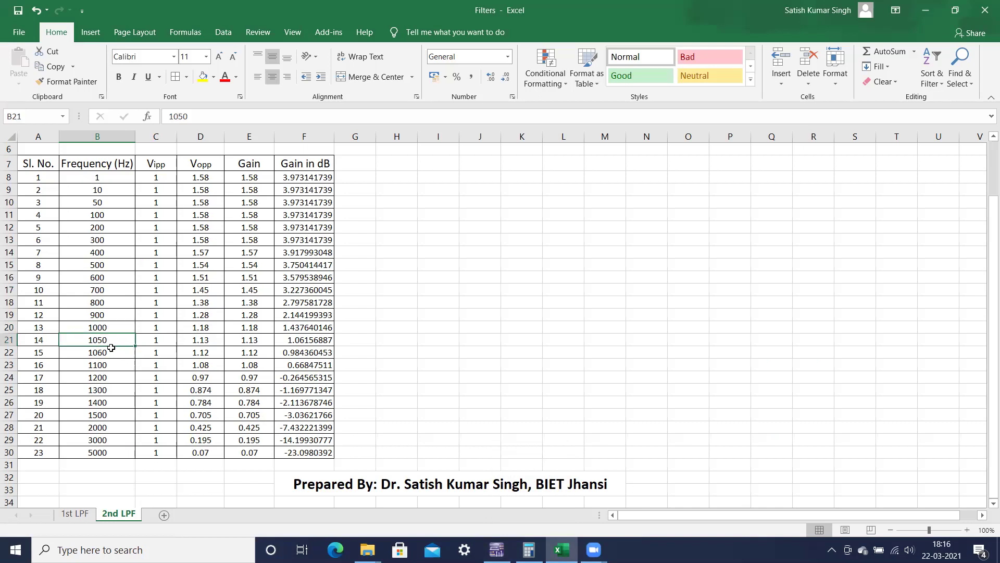
pyautogui.click(496, 550)
pyautogui.click(174, 327)
pyautogui.press('BackSpace')
pyautogui.press('BackSpace')
pyautogui.write('50')
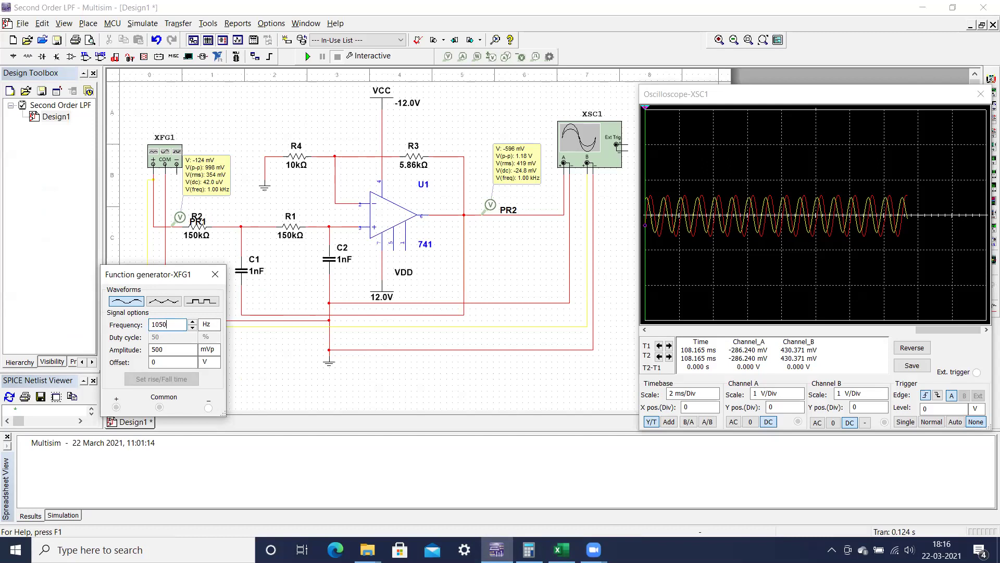
pyautogui.click(307, 57)
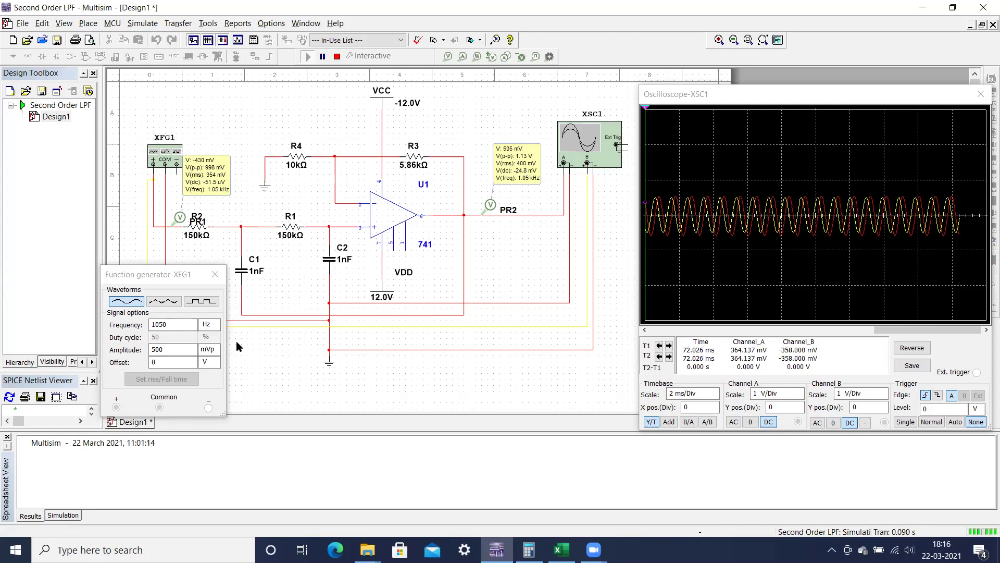
pyautogui.click(337, 56)
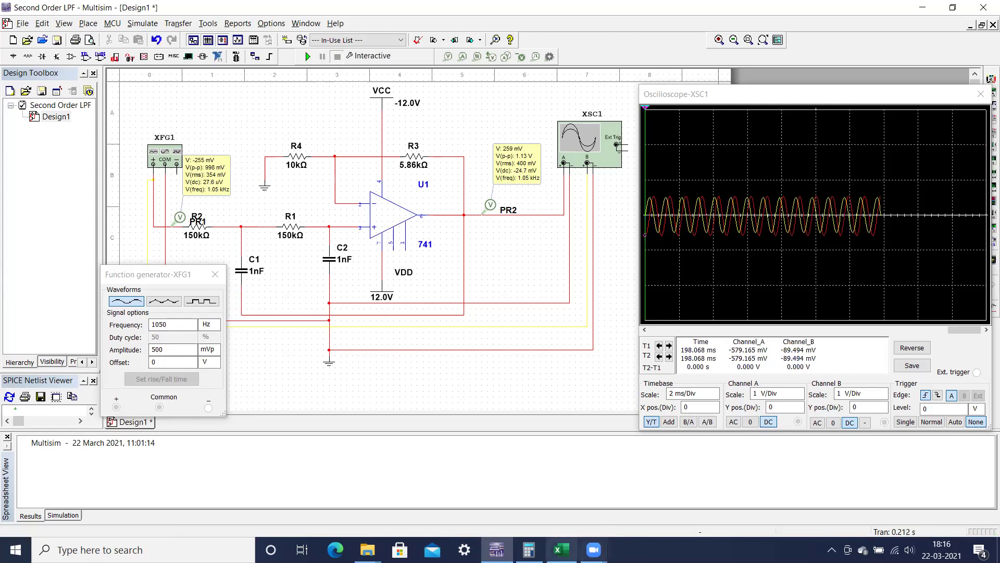
# - Switch to Excel and inspect the formula in the first Gain in dB cell, F8, without changing it
pyautogui.click(561, 549)
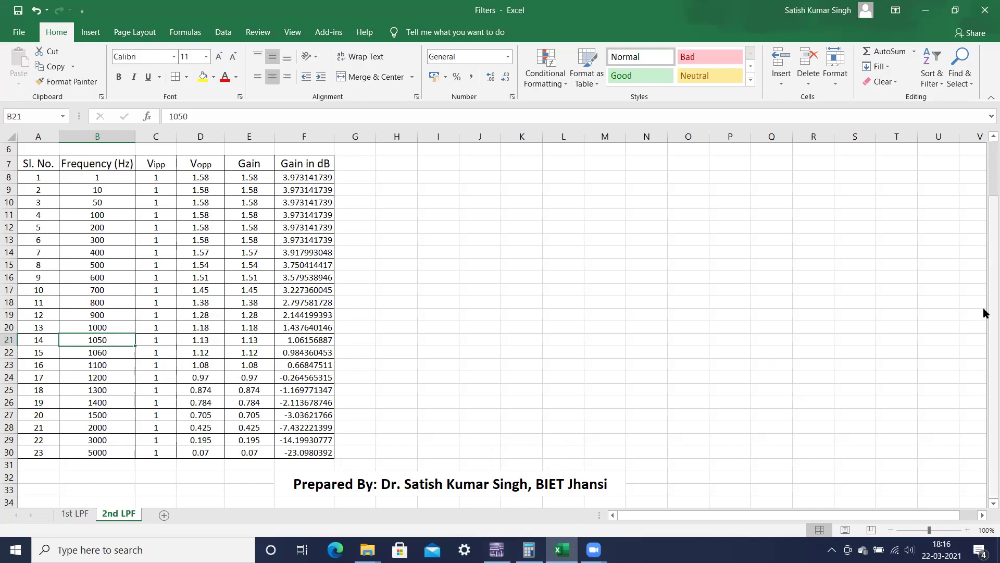
pyautogui.moveTo(986, 311); pyautogui.dragTo(985, 311)
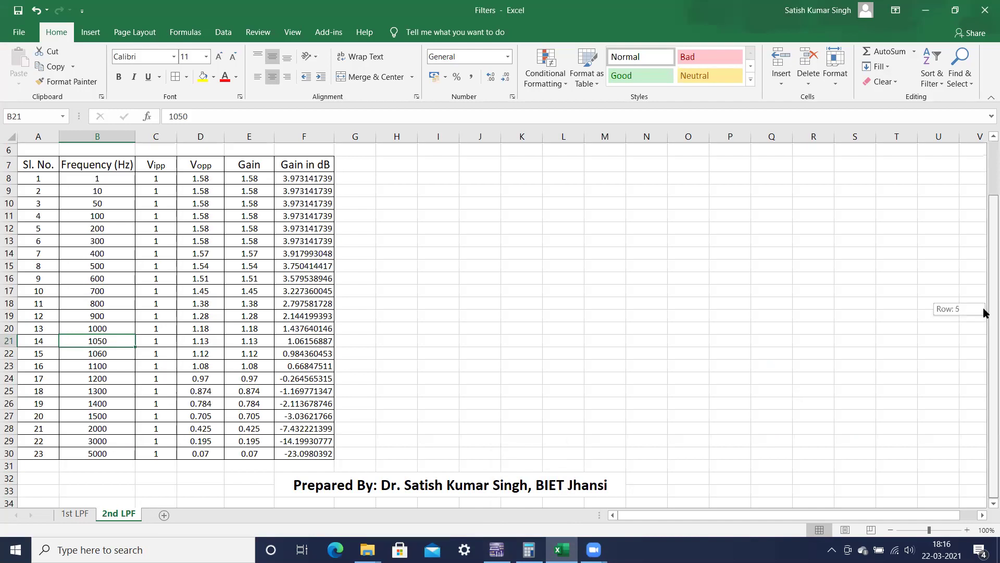
pyautogui.moveTo(986, 312); pyautogui.dragTo(984, 279)
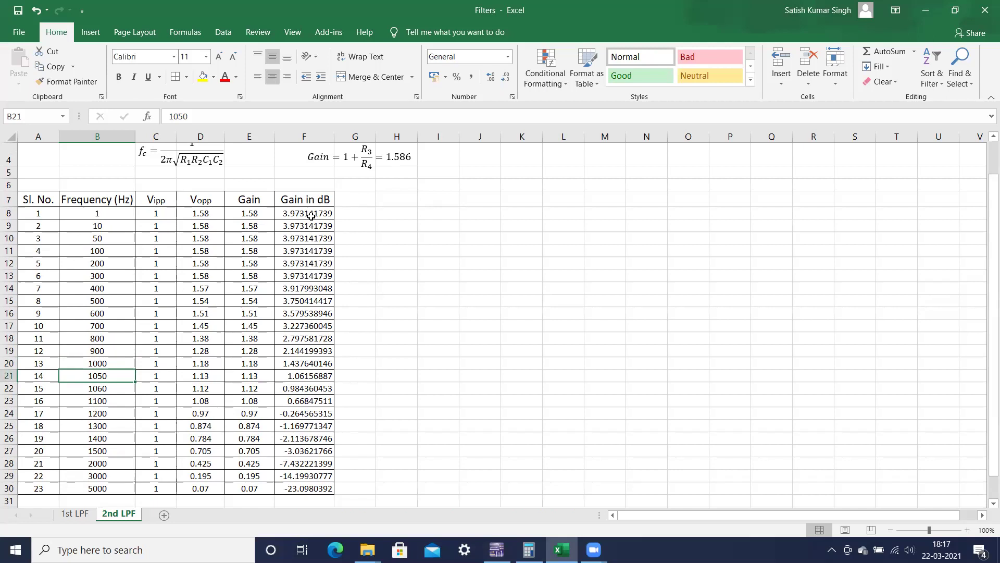
pyautogui.doubleClick(316, 215)
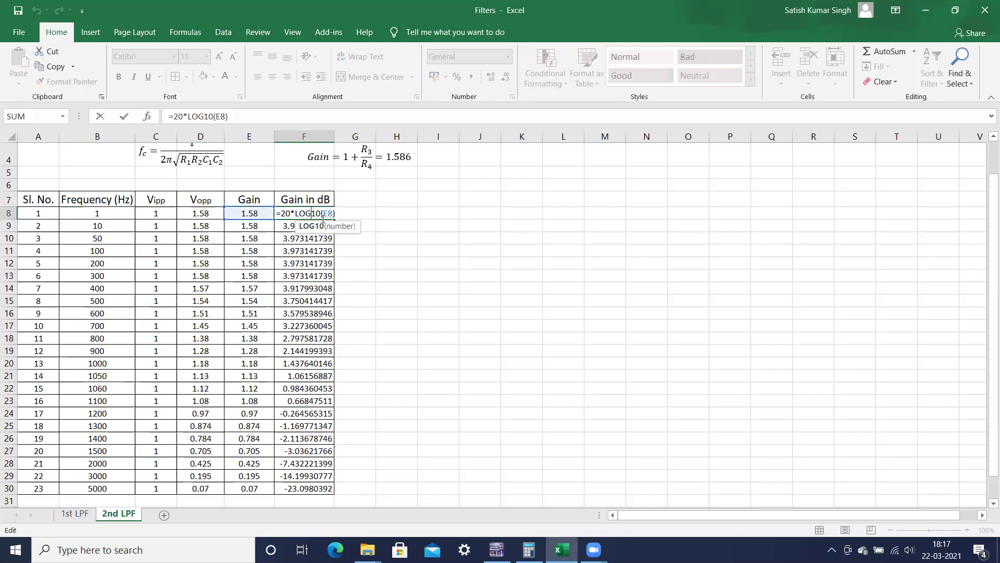
pyautogui.press('Escape')
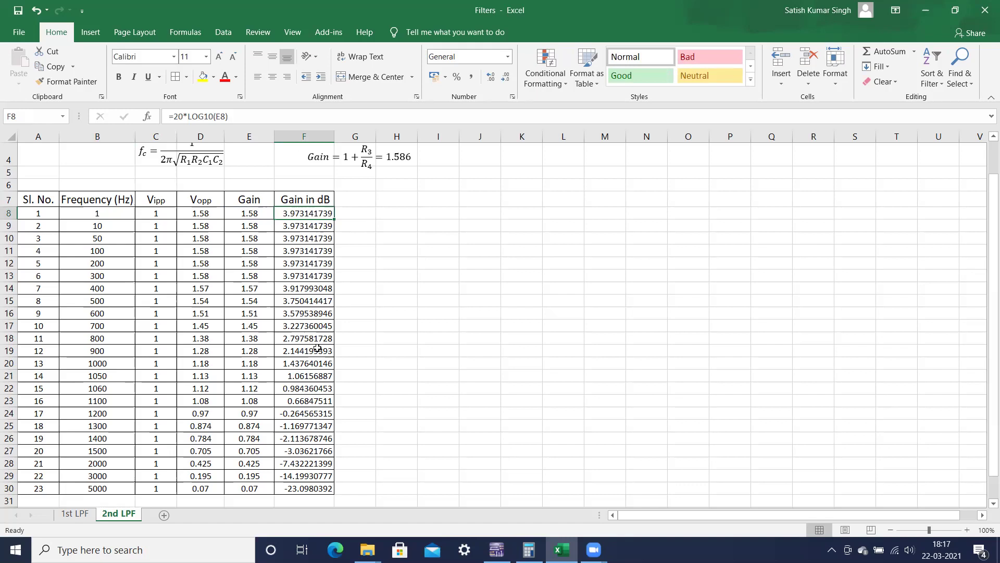
# - Plot Gain in dB (F8:F30) against Frequency (B8:B30) as a Scatter with Smooth Lines and Markers chart, placed beside the table
pyautogui.moveTo(984, 248)
pyautogui.mouseDown()
pyautogui.moveTo(984, 333)
pyautogui.moveTo(984, 239)
pyautogui.moveTo(985, 257)
pyautogui.mouseUp()
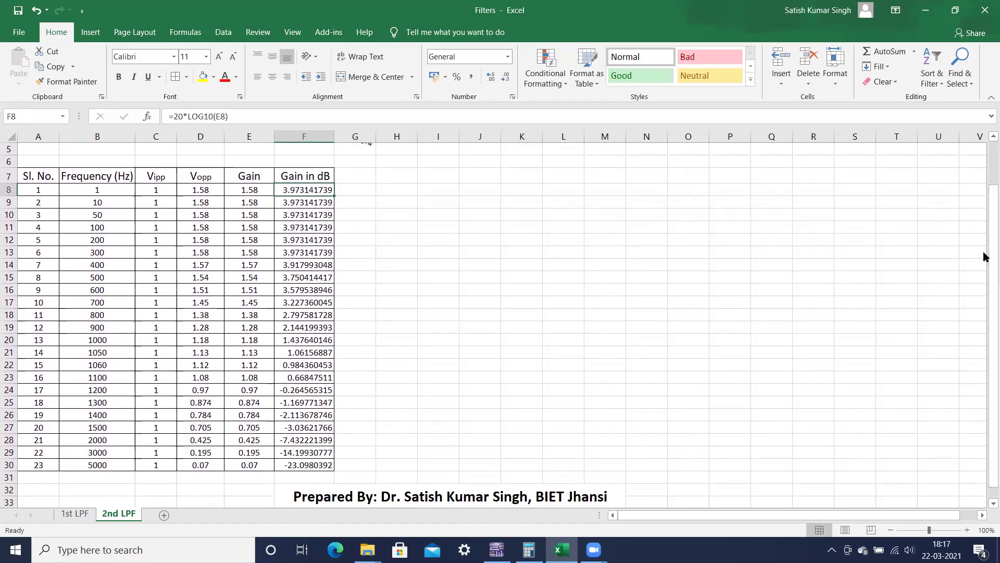
pyautogui.moveTo(81, 190); pyautogui.dragTo(103, 465)
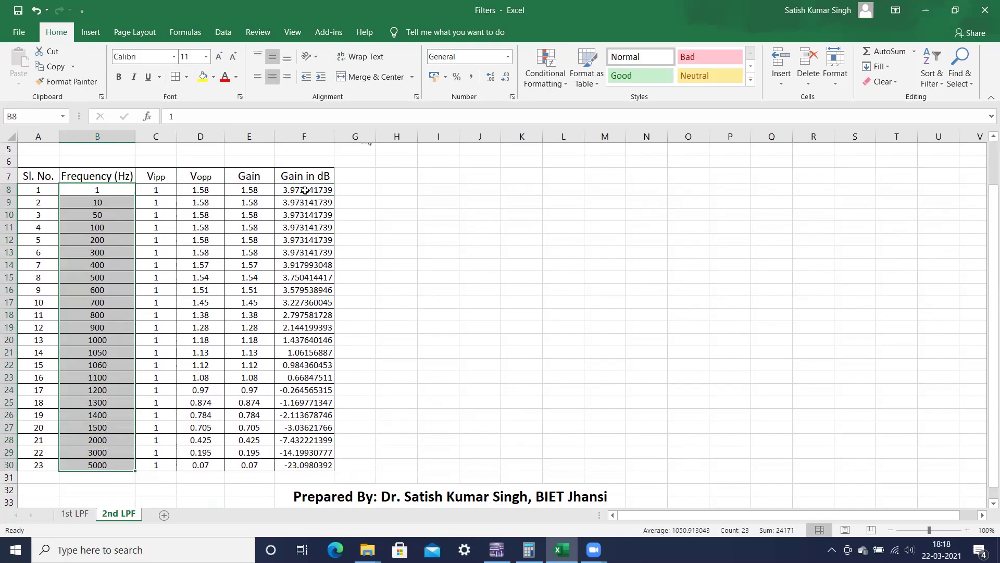
pyautogui.keyDown('ctrl'); pyautogui.moveTo(305, 191); pyautogui.dragTo(310, 462); pyautogui.keyUp('ctrl')
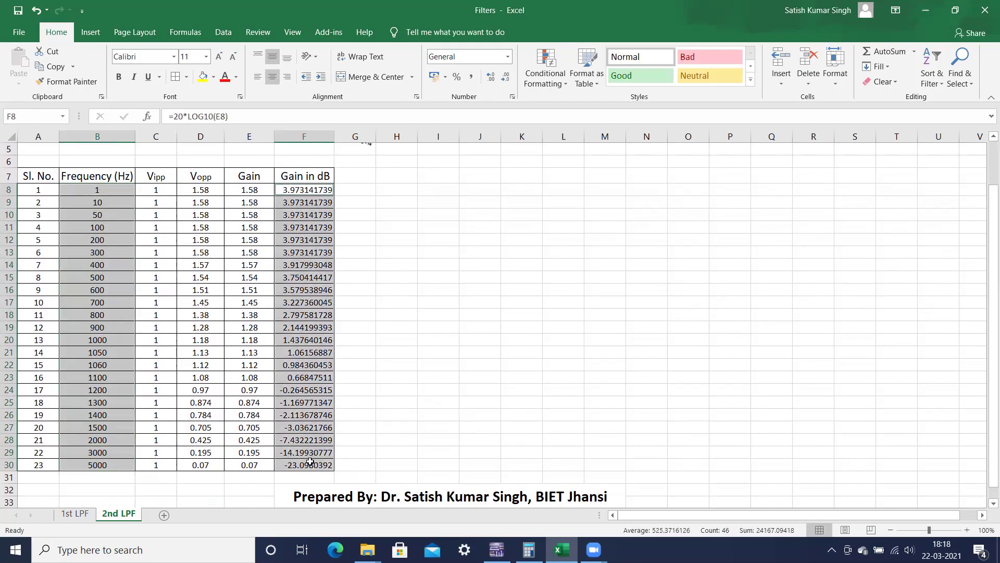
pyautogui.click(90, 33)
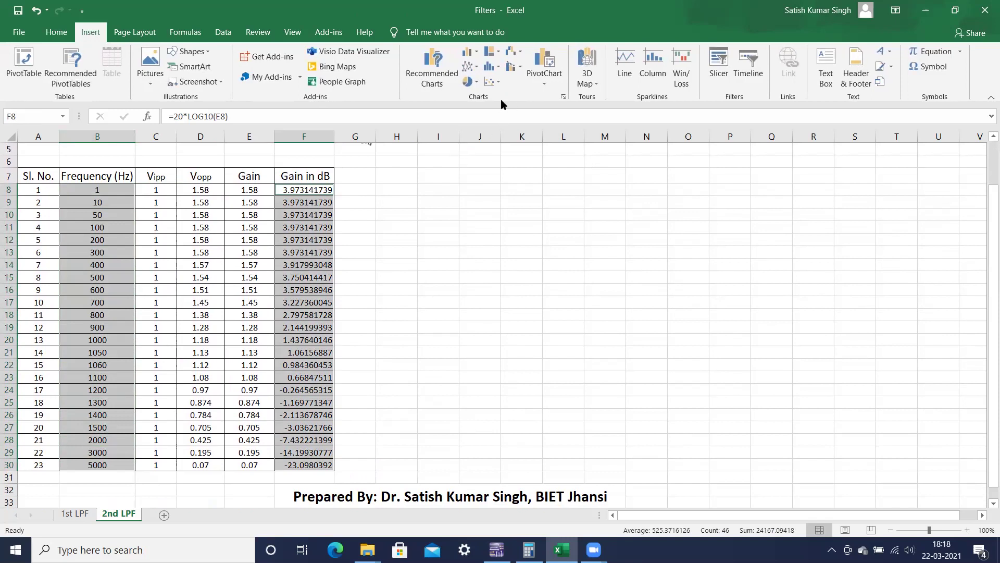
pyautogui.click(494, 82)
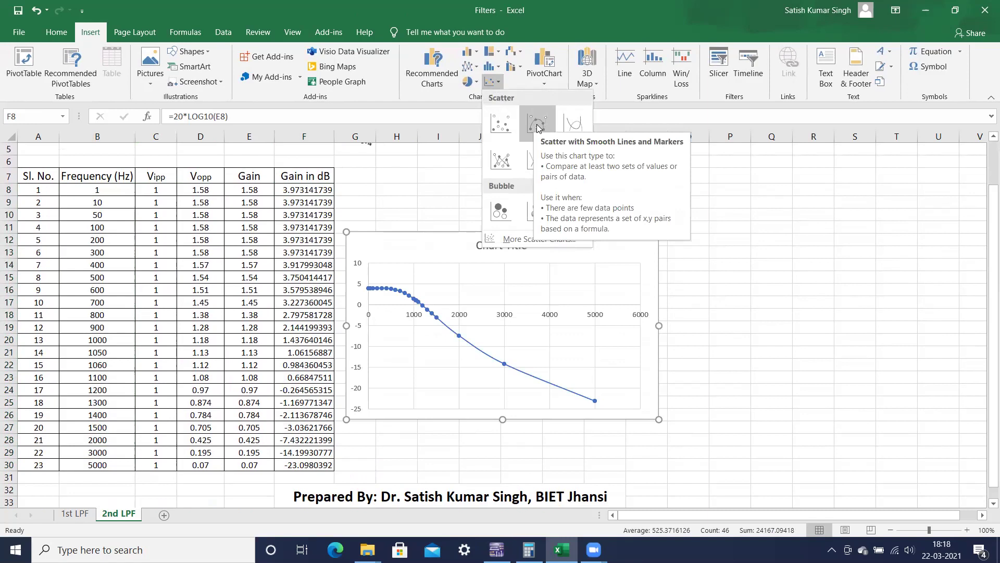
pyautogui.click(537, 127)
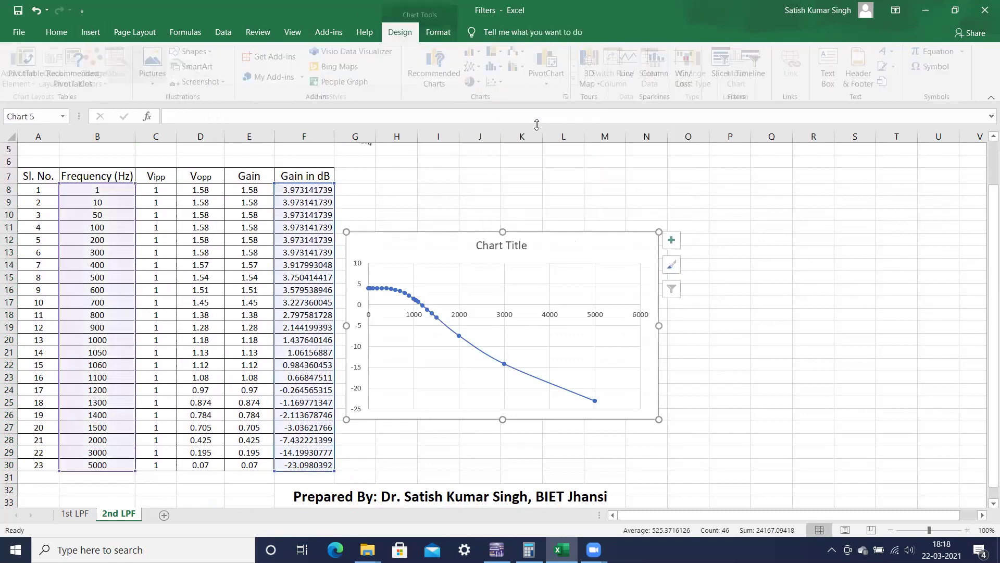
pyautogui.moveTo(463, 242); pyautogui.dragTo(629, 183)
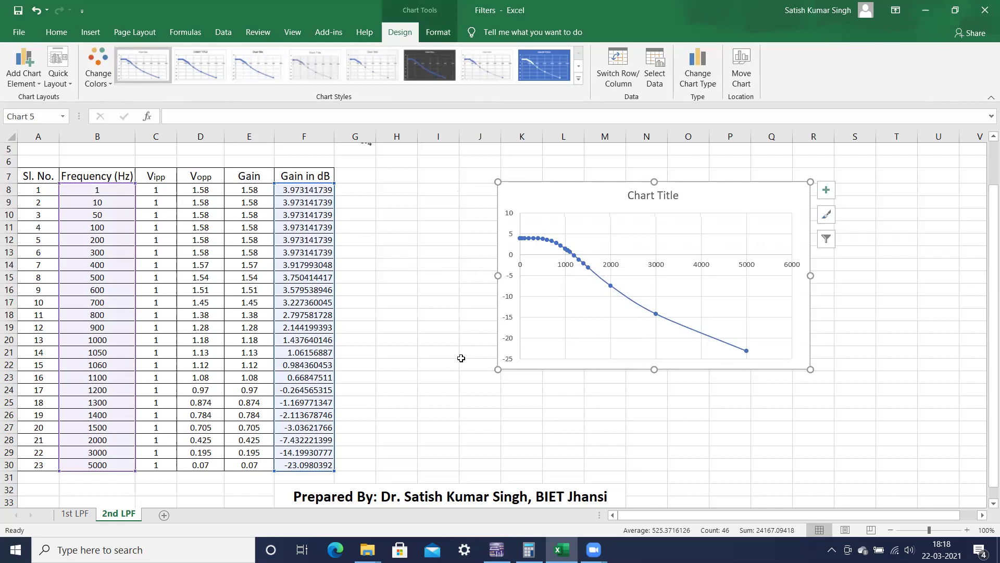
# - Set the chart's horizontal axis to a base 10 logarithmic scale and move the chart closer to the table
pyautogui.moveTo(721, 345)
pyautogui.click(612, 266)
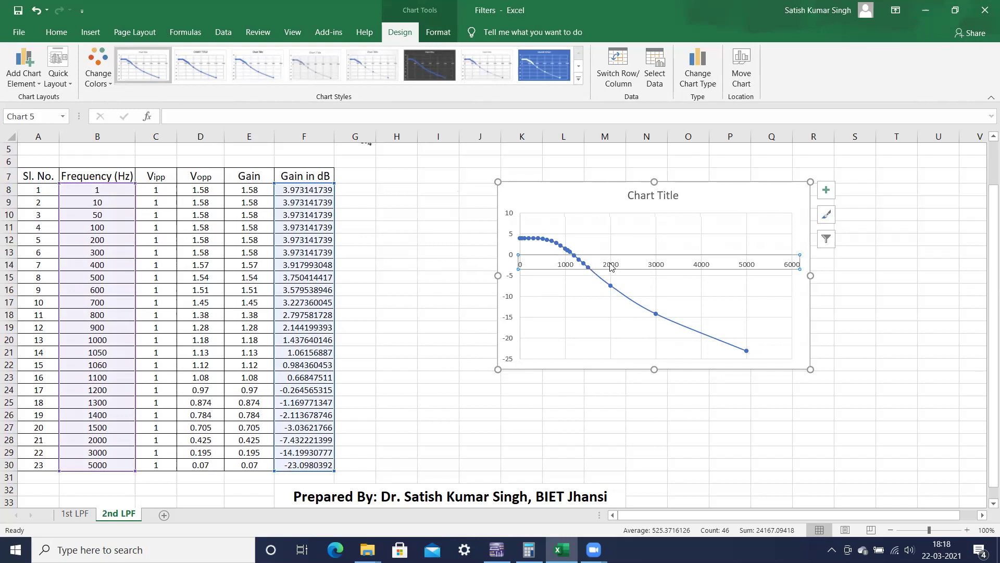
pyautogui.rightClick(612, 266)
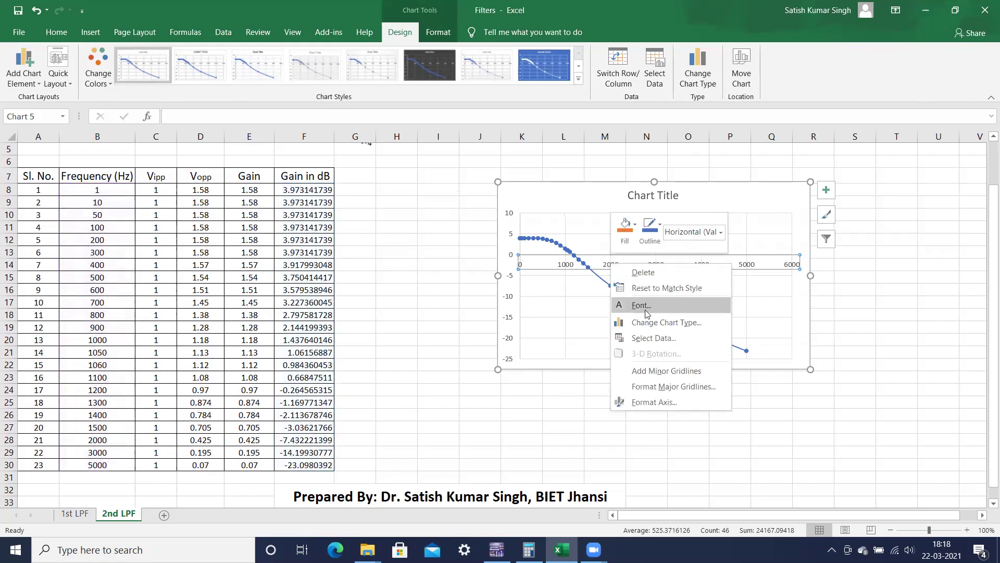
pyautogui.click(652, 402)
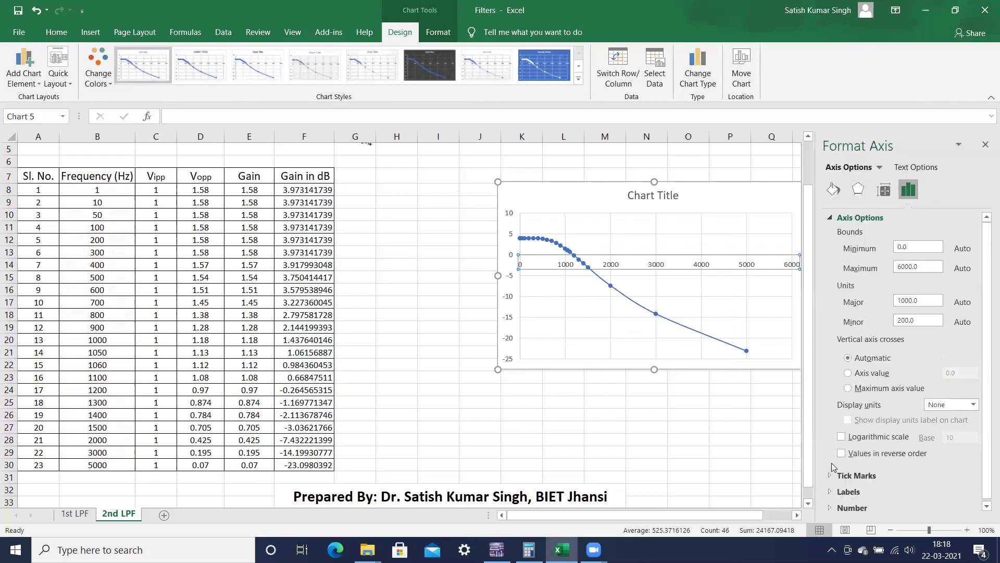
pyautogui.click(841, 438)
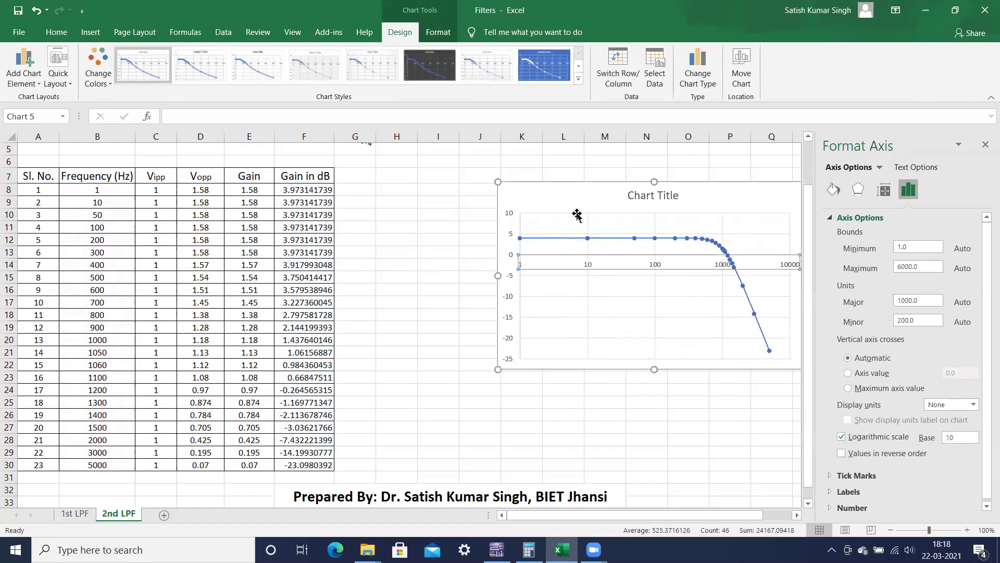
pyautogui.moveTo(574, 188); pyautogui.dragTo(480, 192)
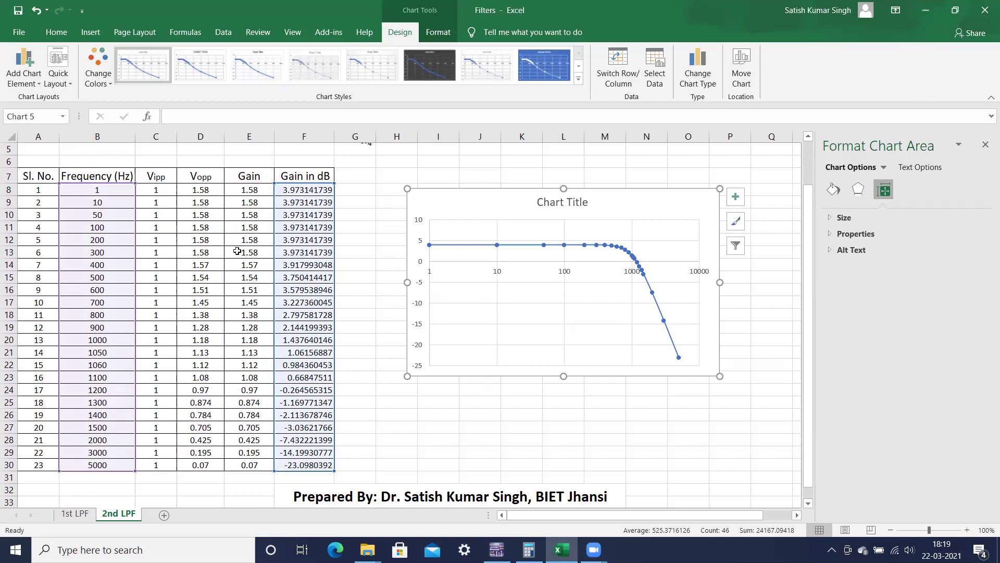
# - Compare the Gain in dB cells of the 1 Hz and 1060 Hz rows, and switch back to Multisim
pyautogui.click(302, 196)
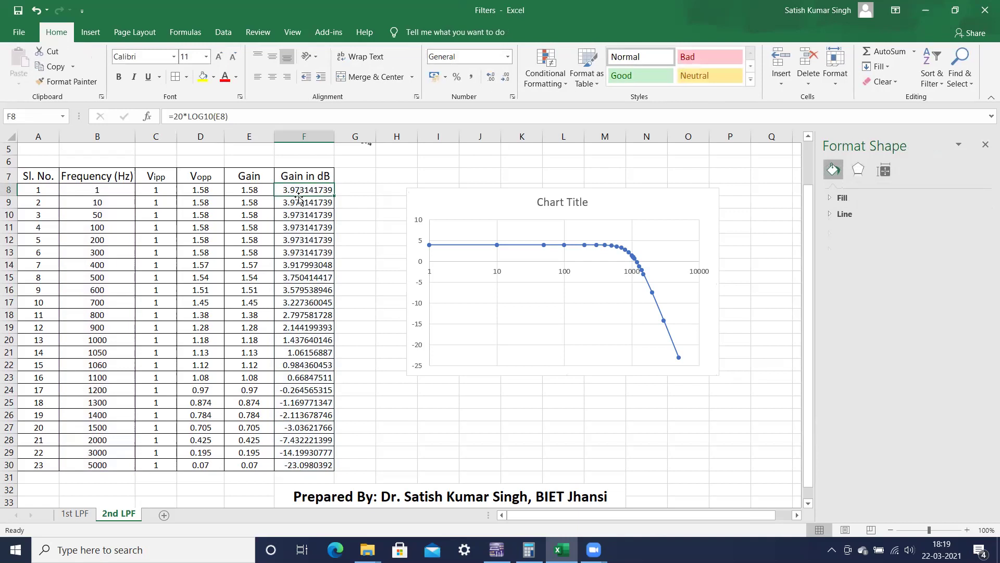
pyautogui.click(111, 366)
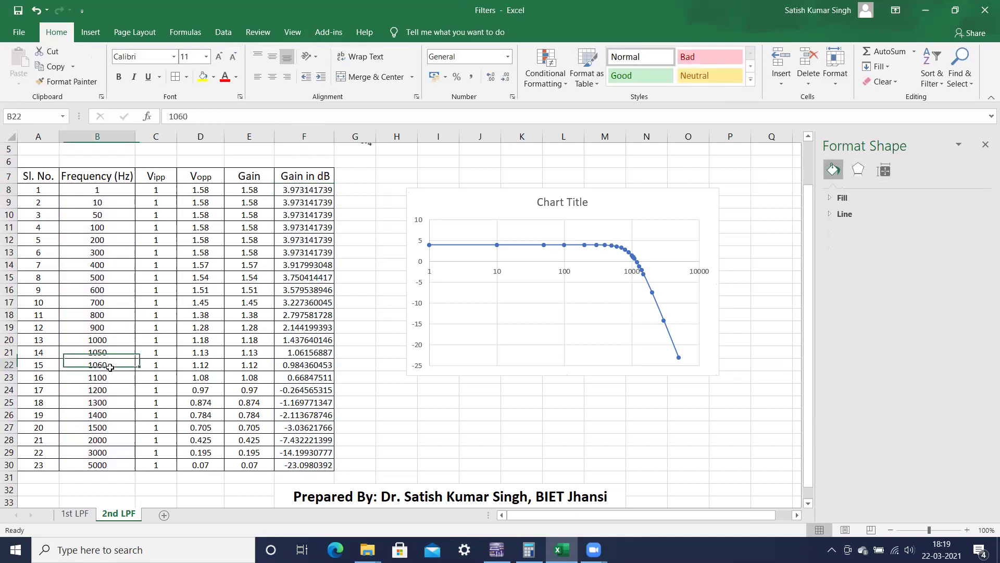
pyautogui.click(307, 366)
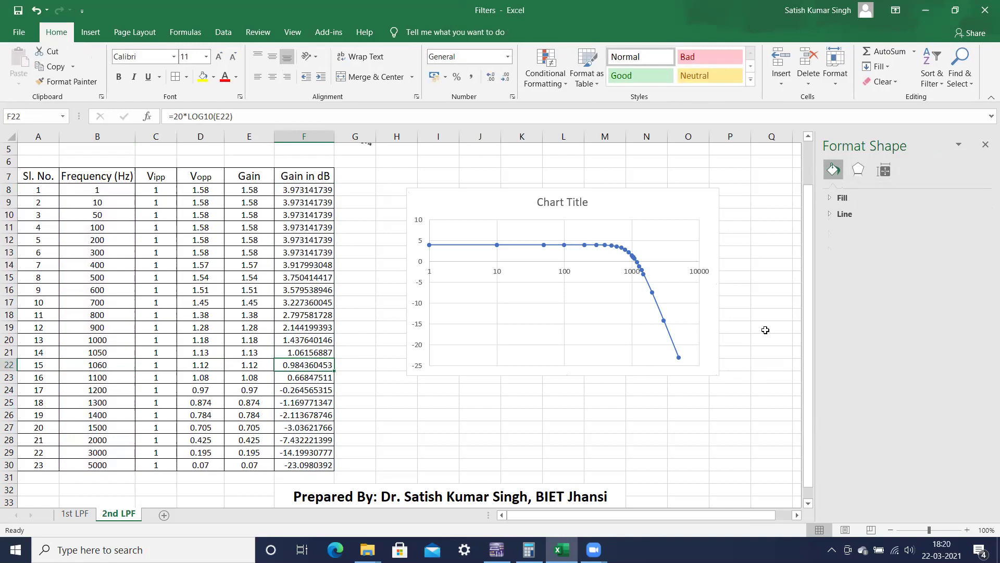
pyautogui.moveTo(810, 292)
pyautogui.mouseDown()
pyautogui.moveTo(812, 239)
pyautogui.moveTo(815, 303)
pyautogui.mouseUp()
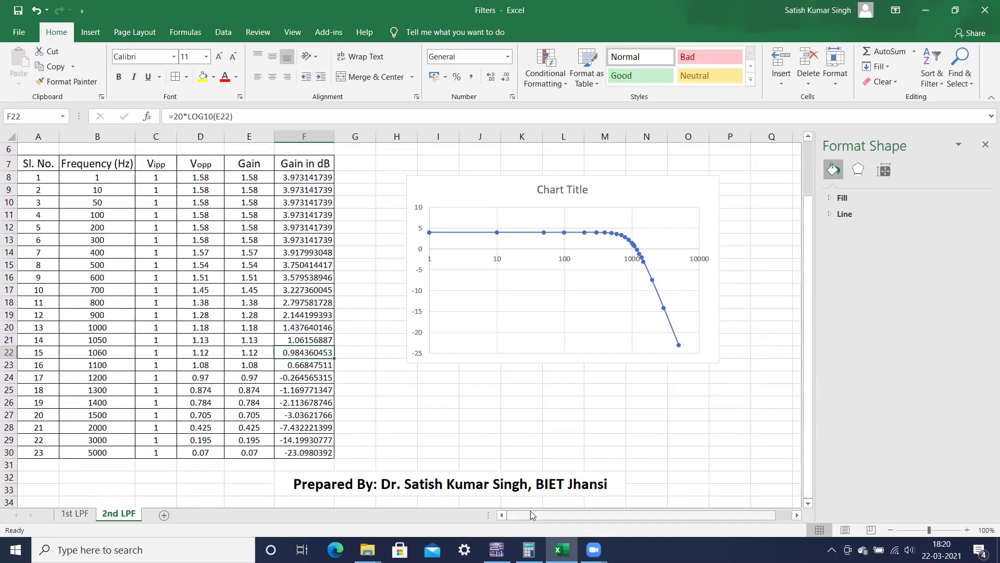
pyautogui.click(496, 550)
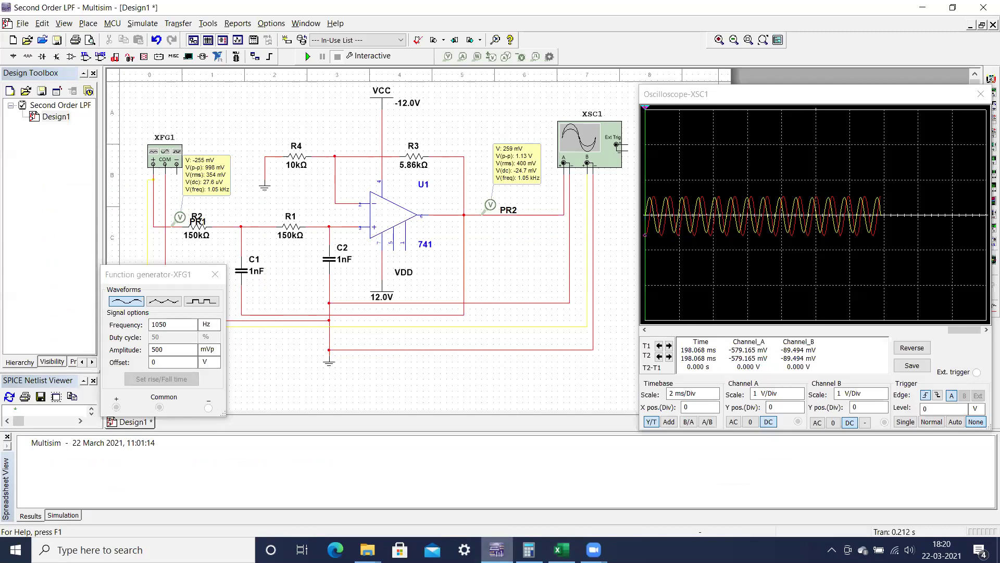